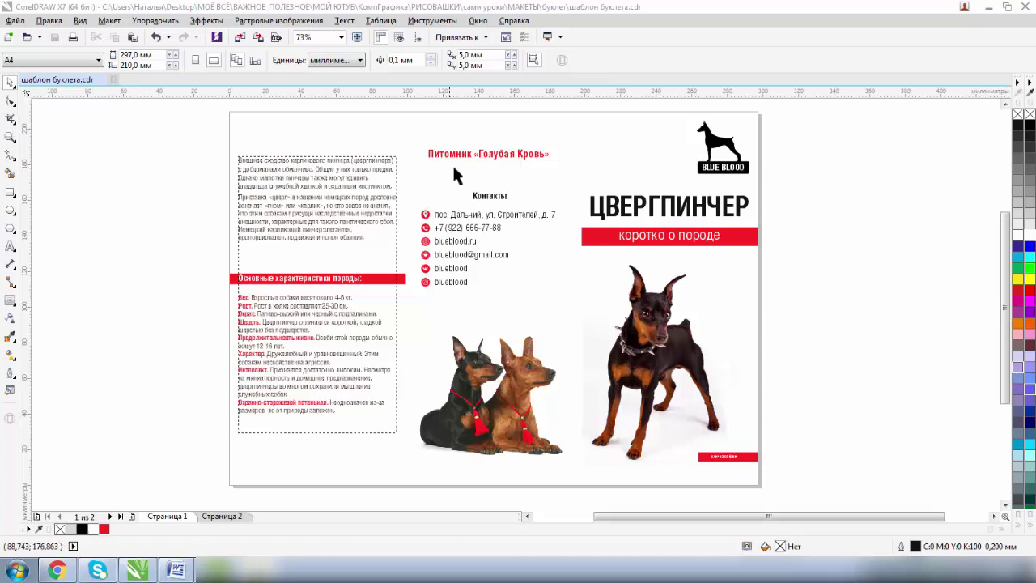
- Turn on the display of guidelines in the document using the guideline settings
{"action": "right_click", "coordinate": [26, 90]}
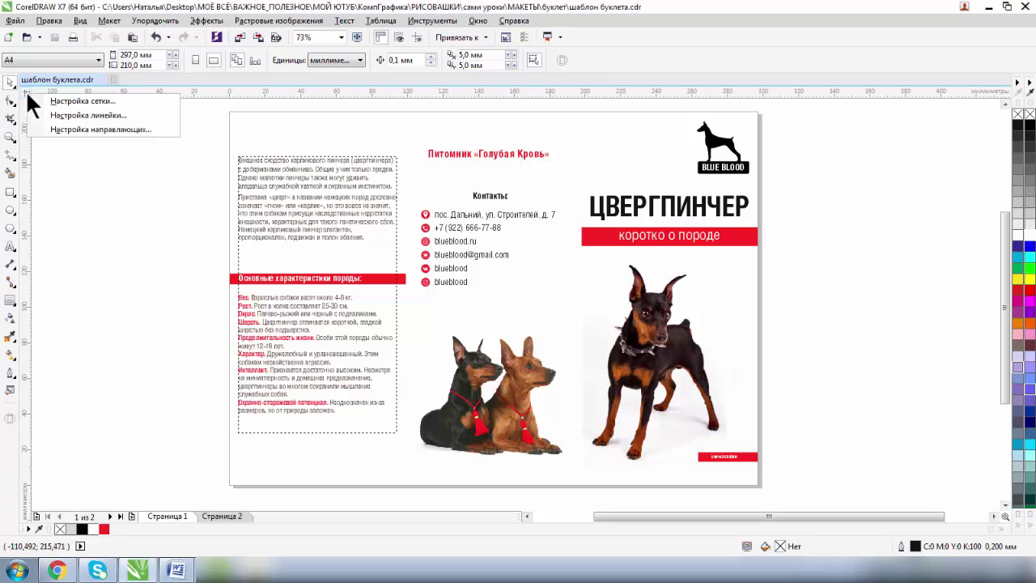
{"action": "left_click", "coordinate": [80, 128]}
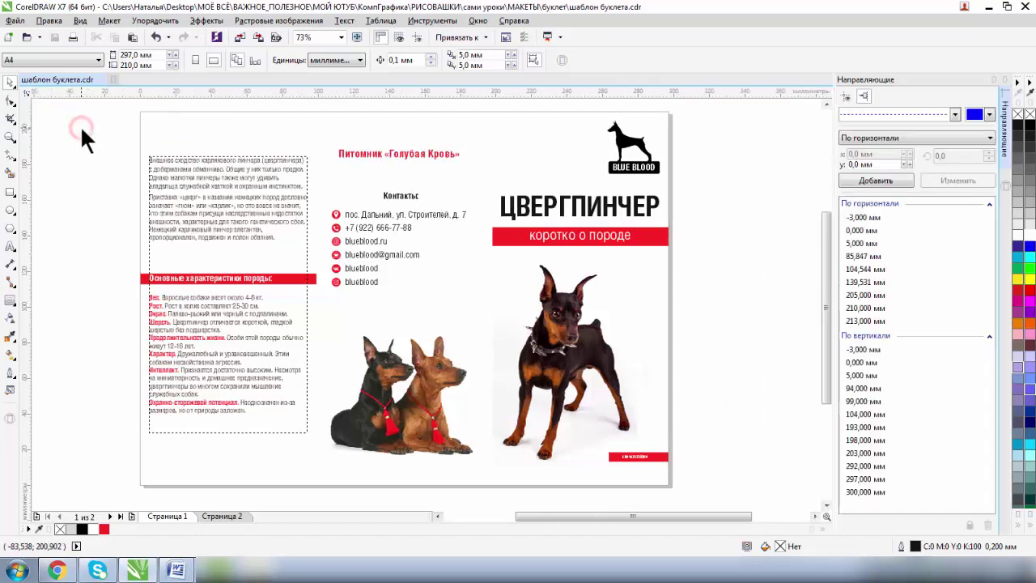
{"action": "left_click", "coordinate": [847, 95]}
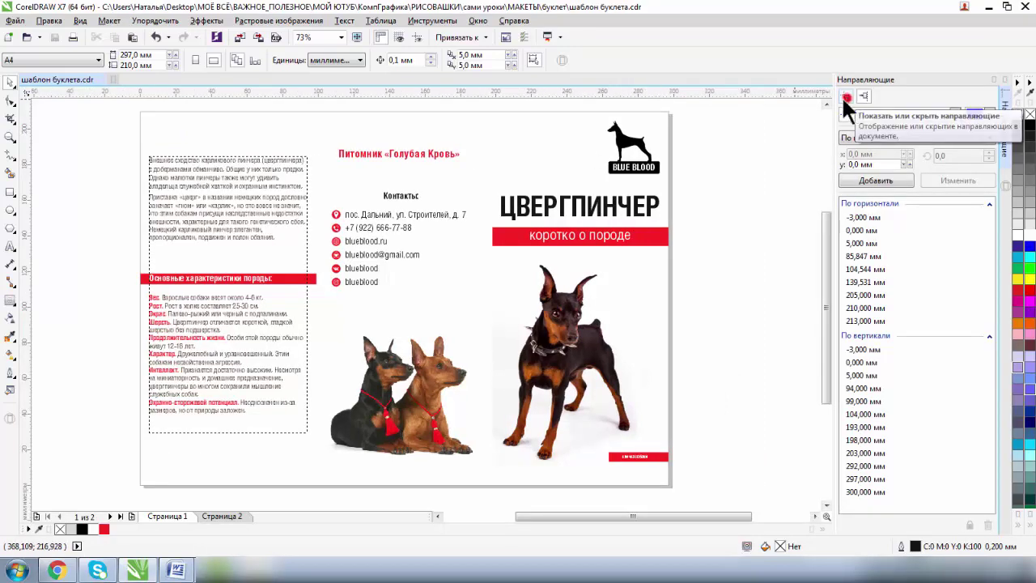
{"action": "left_click", "coordinate": [1004, 81]}
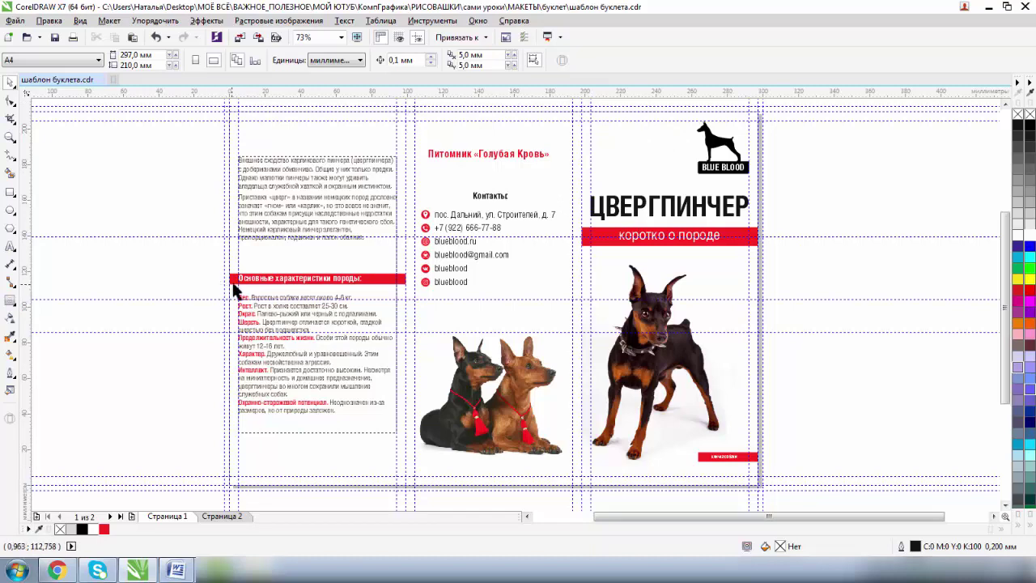
- Delete the three extra horizontal guidelines that cross the middle of Page 1
{"action": "left_click", "coordinate": [235, 280]}
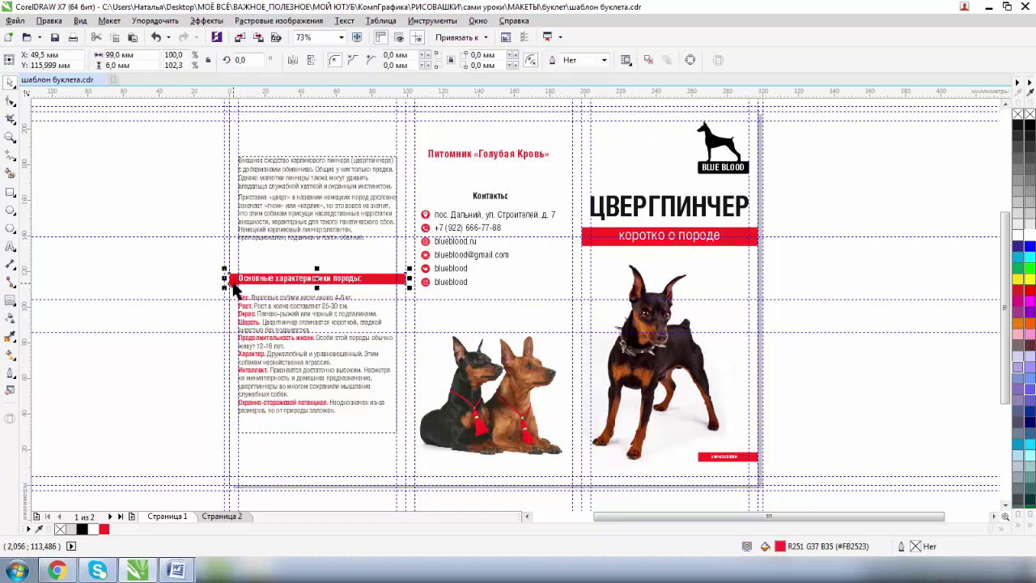
{"action": "left_click", "coordinate": [792, 236]}
{"action": "left_click", "coordinate": [801, 307]}
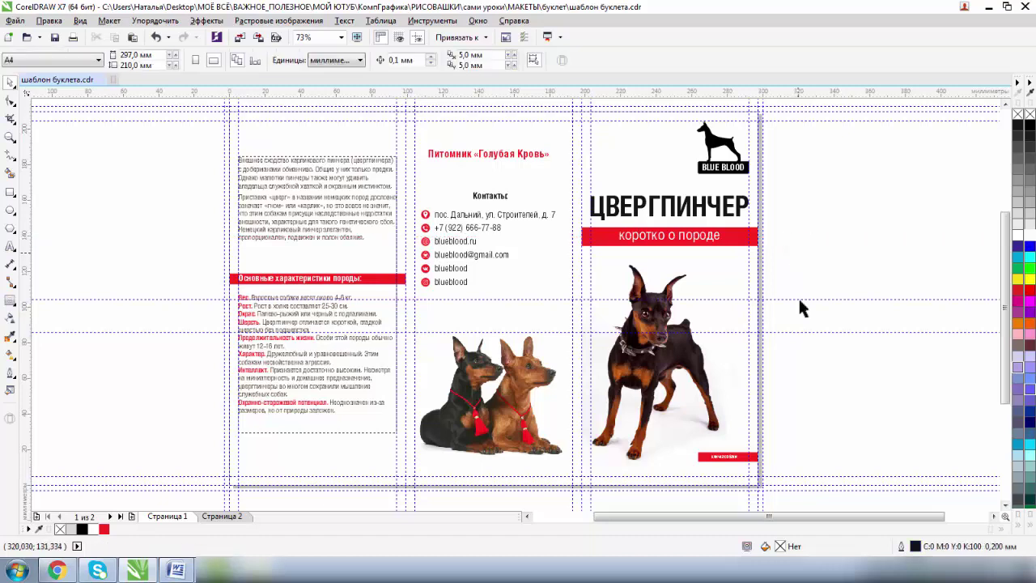
{"action": "left_click_drag", "start_coordinate": [795, 301], "coordinate": [797, 335]}
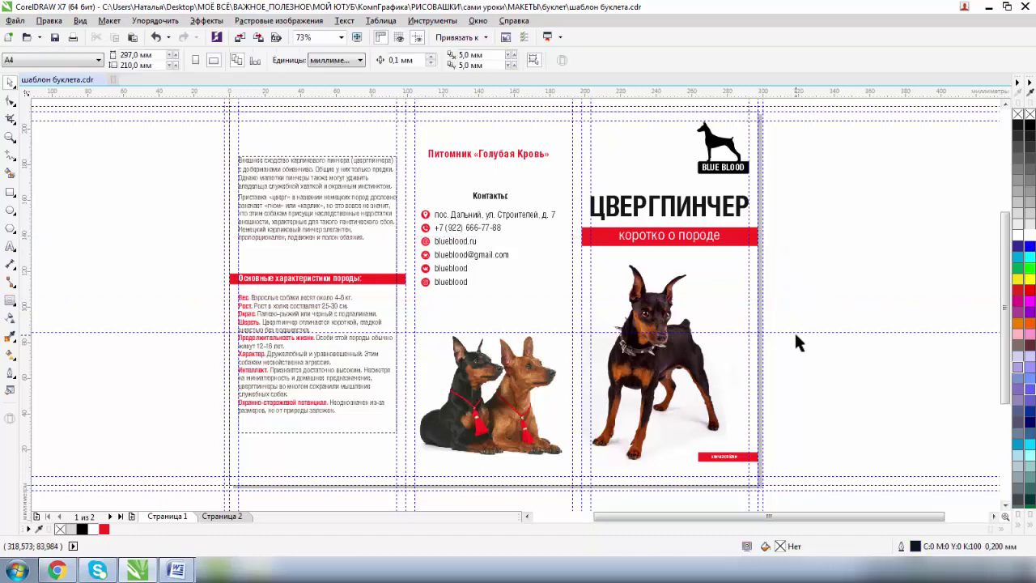
{"action": "left_click", "coordinate": [793, 330]}
{"action": "key", "text": "Delete"}
- Extend the left edge of the red "Основные характеристики породы" bar to the -3 mm bleed guideline and check the snapping options
{"action": "left_click", "coordinate": [11, 138]}
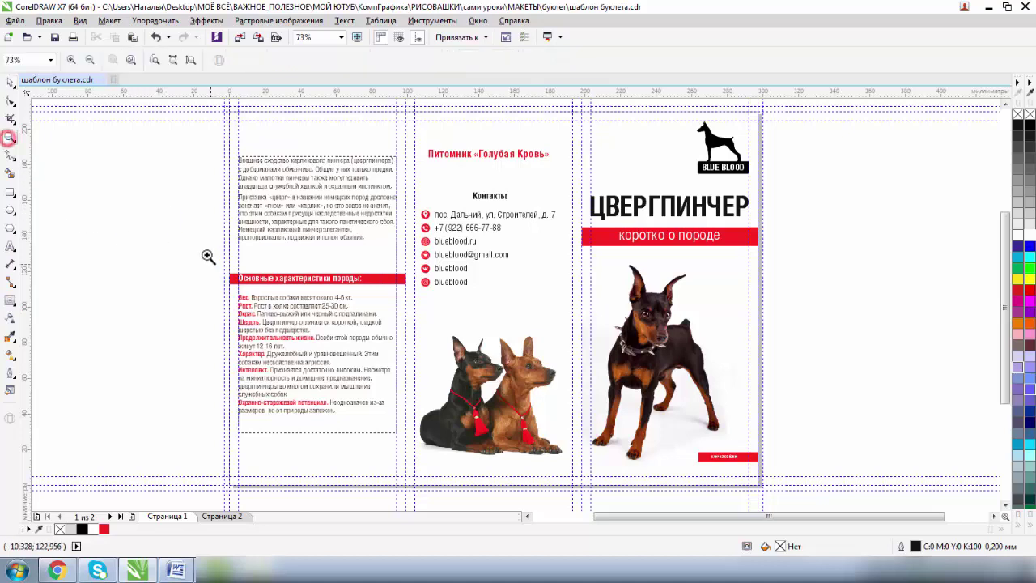
{"action": "left_click_drag", "start_coordinate": [213, 261], "coordinate": [297, 301]}
{"action": "left_click", "coordinate": [9, 82]}
{"action": "left_click", "coordinate": [344, 284]}
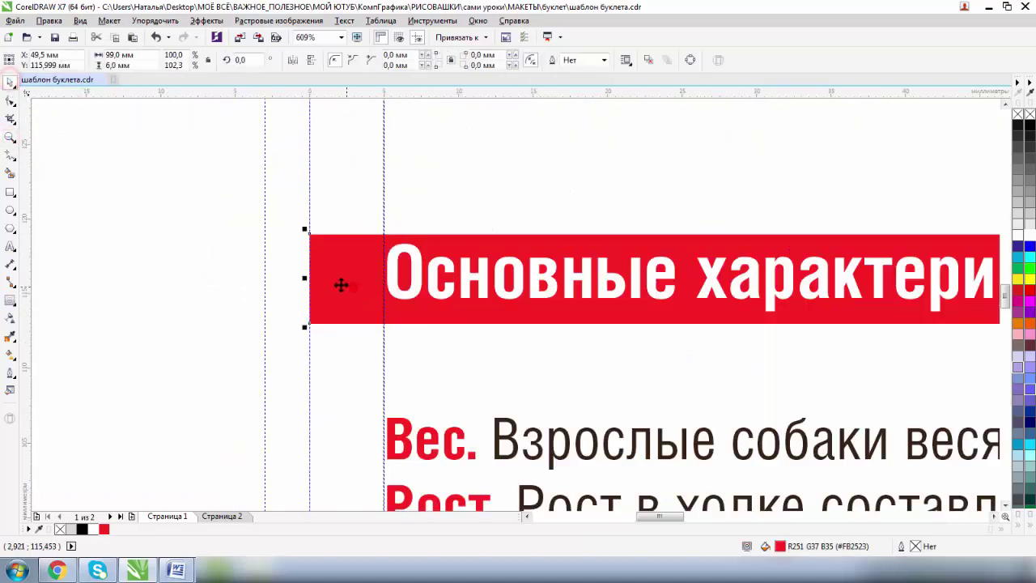
{"action": "left_click_drag", "start_coordinate": [304, 278], "coordinate": [265, 277]}
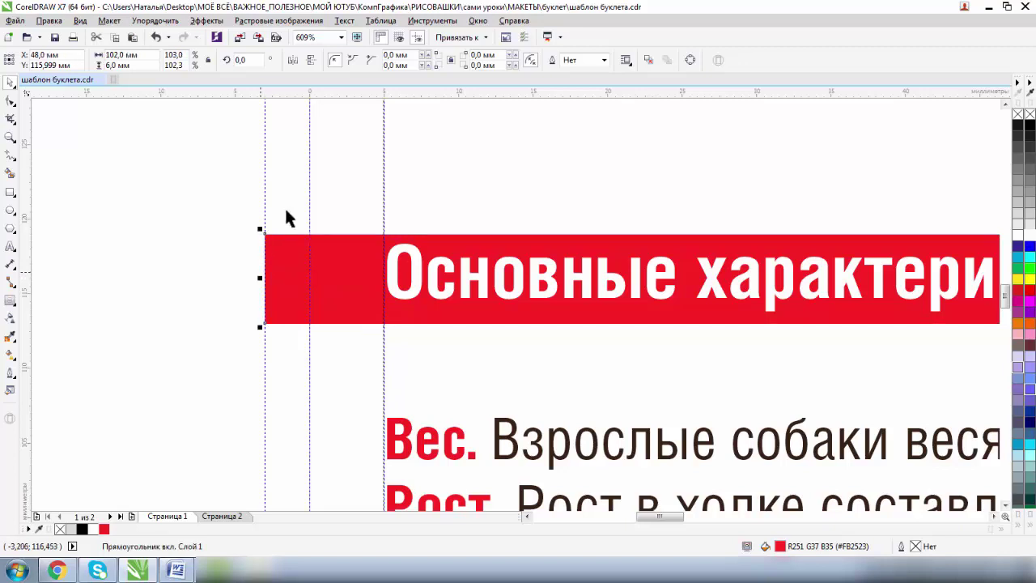
{"action": "left_click", "coordinate": [458, 38]}
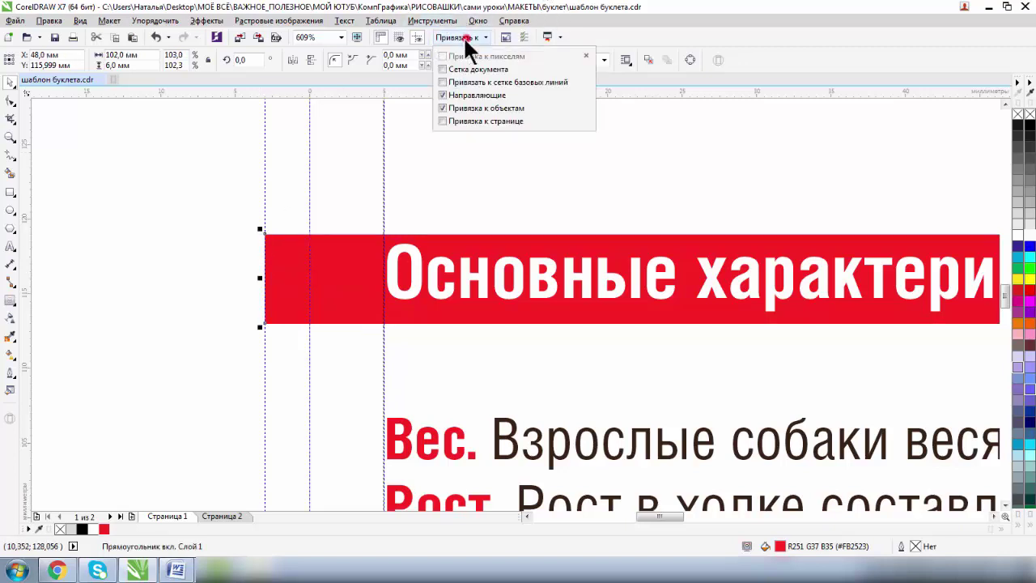
{"action": "left_click", "coordinate": [186, 217]}
- Extend the right edge of the red "коротко о породе" bar to the 300 mm bleed guideline
{"action": "left_click", "coordinate": [11, 137]}
{"action": "left_click", "coordinate": [91, 58]}
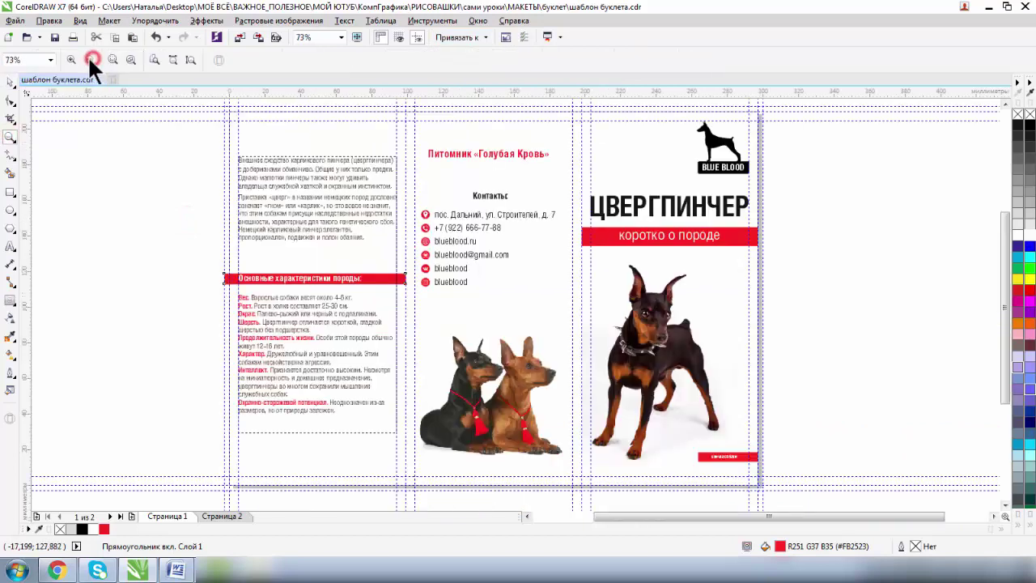
{"action": "left_click", "coordinate": [776, 226]}
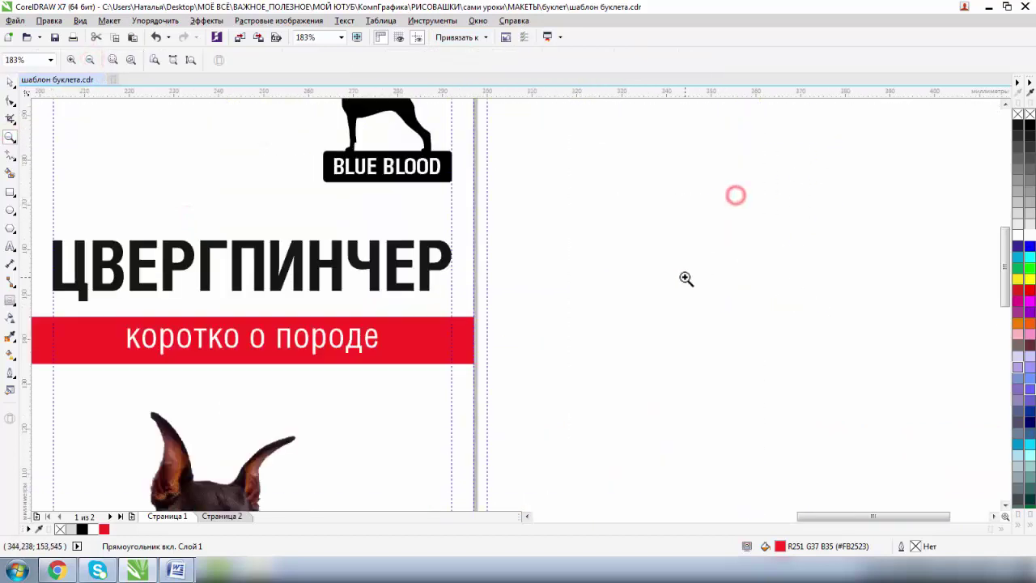
{"action": "left_click", "coordinate": [10, 82]}
{"action": "left_click", "coordinate": [439, 347]}
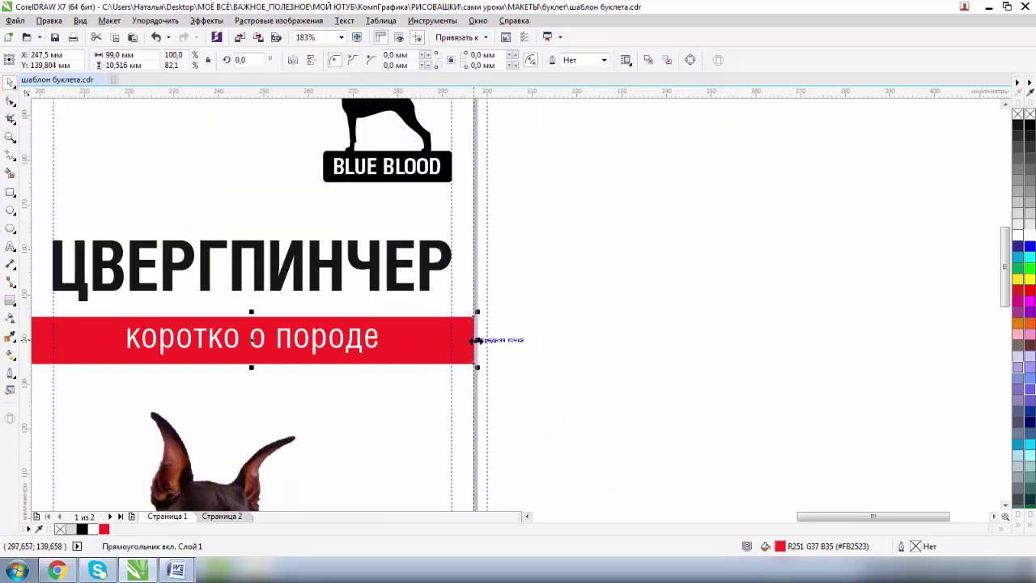
{"action": "left_click_drag", "start_coordinate": [477, 340], "coordinate": [486, 341]}
- Extend the right edge of the red "кличка собаки" bar to the 300 mm bleed guideline
{"action": "left_click", "coordinate": [10, 137]}
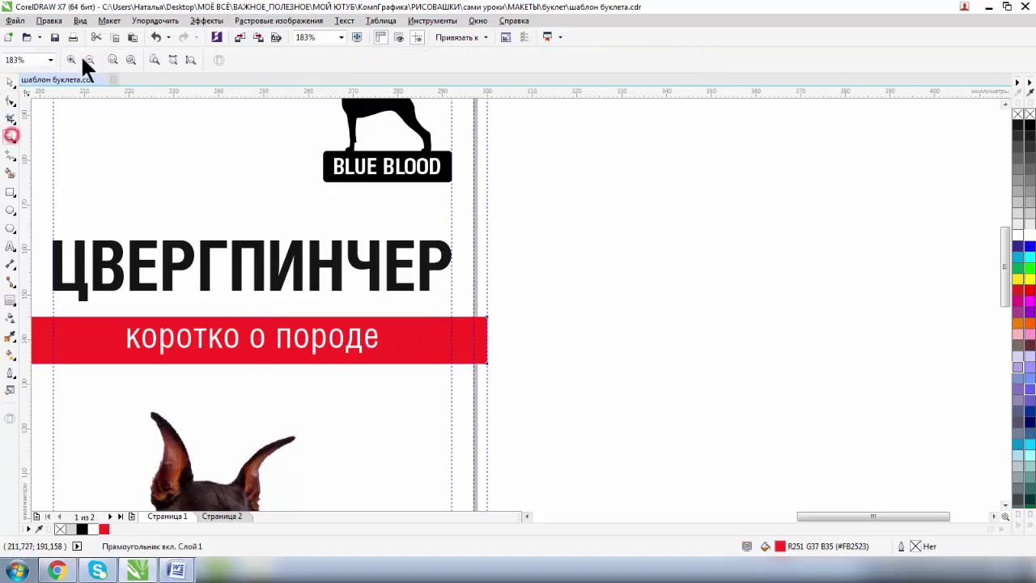
{"action": "left_click", "coordinate": [88, 61]}
{"action": "left_click_drag", "start_coordinate": [763, 476], "coordinate": [703, 433]}
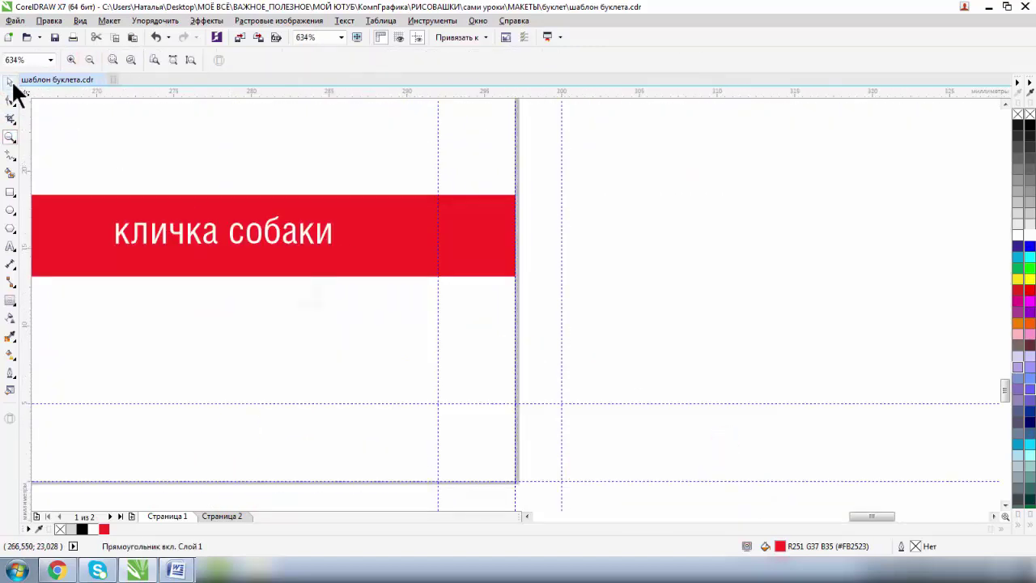
{"action": "left_click", "coordinate": [469, 231]}
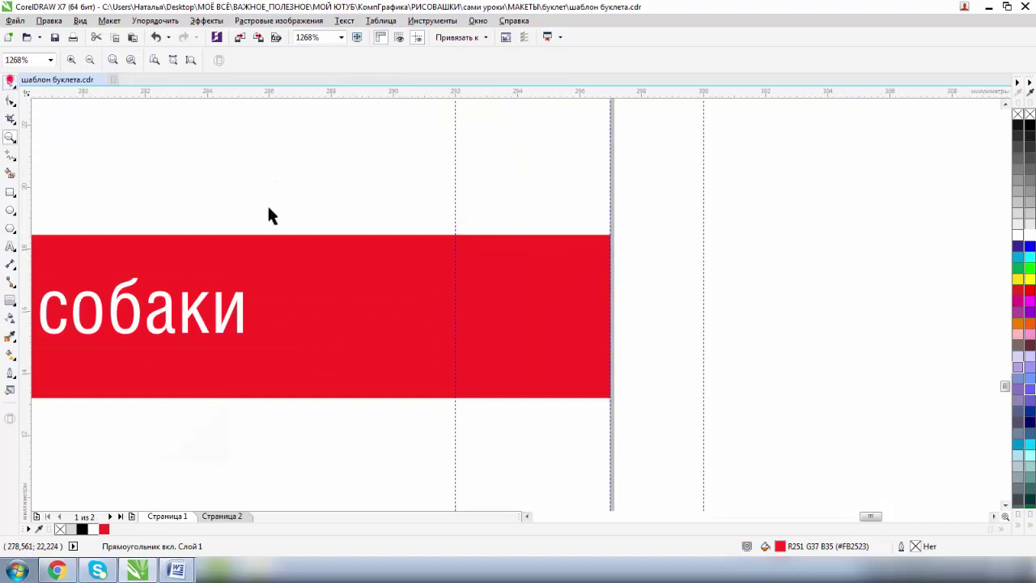
{"action": "key", "text": "space"}
{"action": "left_click_drag", "start_coordinate": [613, 317], "coordinate": [705, 317]}
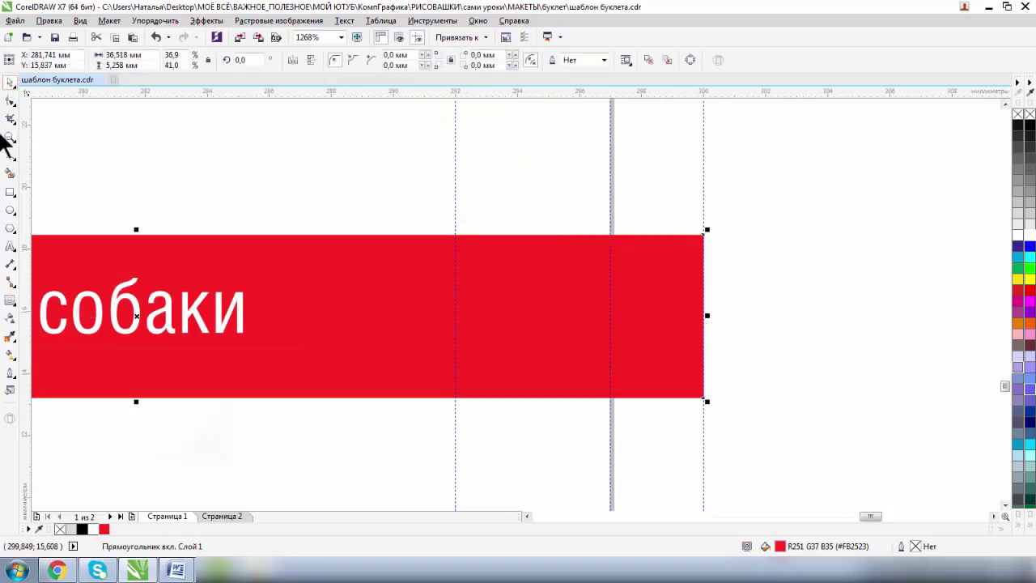
- On Page 2, stretch the left end of the red bar behind "Плюсы и минусы породы" to the -3 mm bleed guideline
{"action": "left_click", "coordinate": [10, 138]}
{"action": "left_click", "coordinate": [94, 58]}
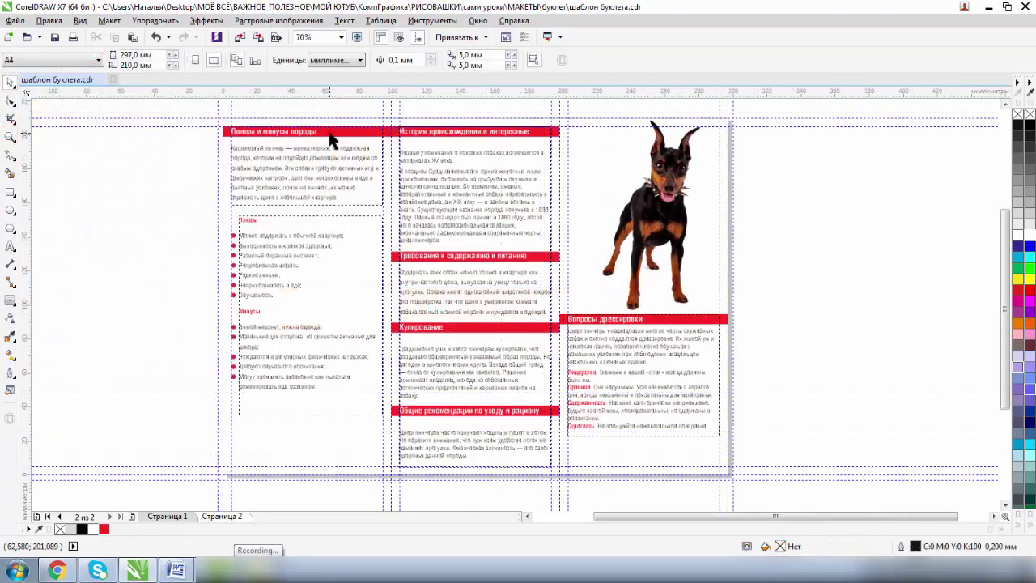
{"action": "left_click", "coordinate": [331, 136]}
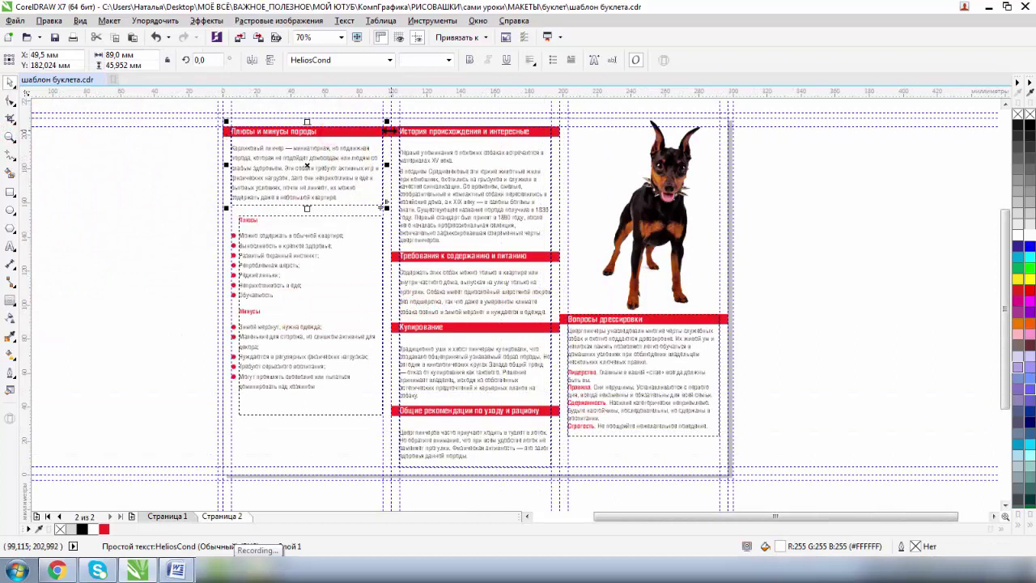
{"action": "left_click", "coordinate": [387, 131]}
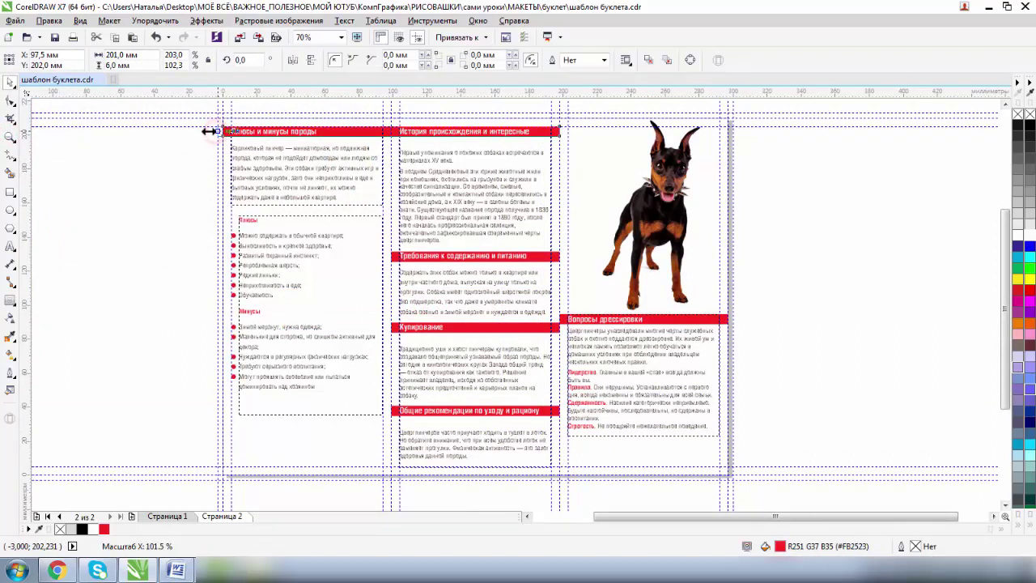
- Extend the right edge of the red "Вопросы дрессировки" bar to the 300 mm bleed guideline
{"action": "left_click", "coordinate": [696, 328]}
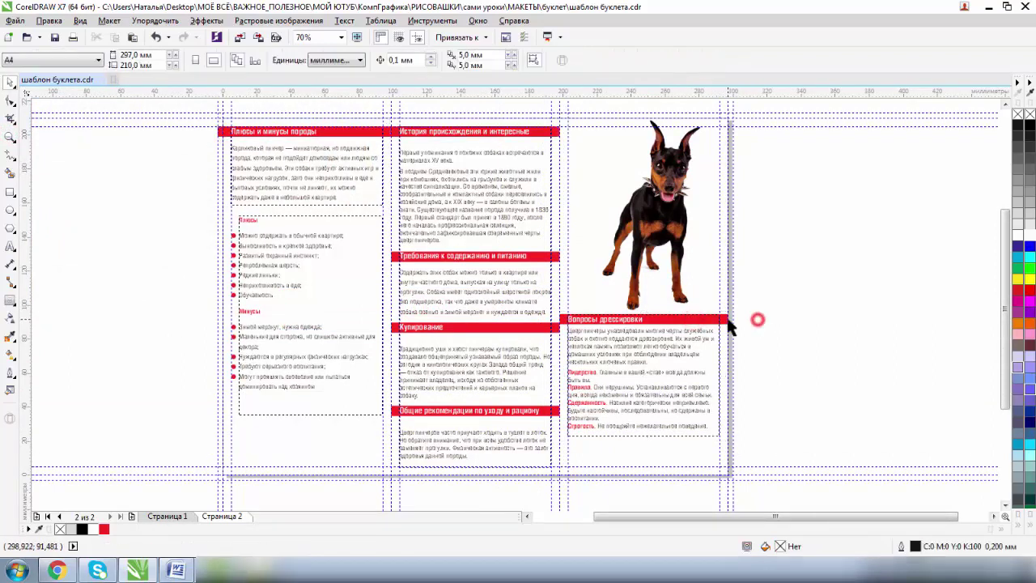
{"action": "left_click", "coordinate": [726, 319]}
{"action": "left_click", "coordinate": [727, 322]}
{"action": "left_click", "coordinate": [757, 320]}
- Select all text objects on Page 1 and convert them to curves
{"action": "left_click", "coordinate": [162, 513]}
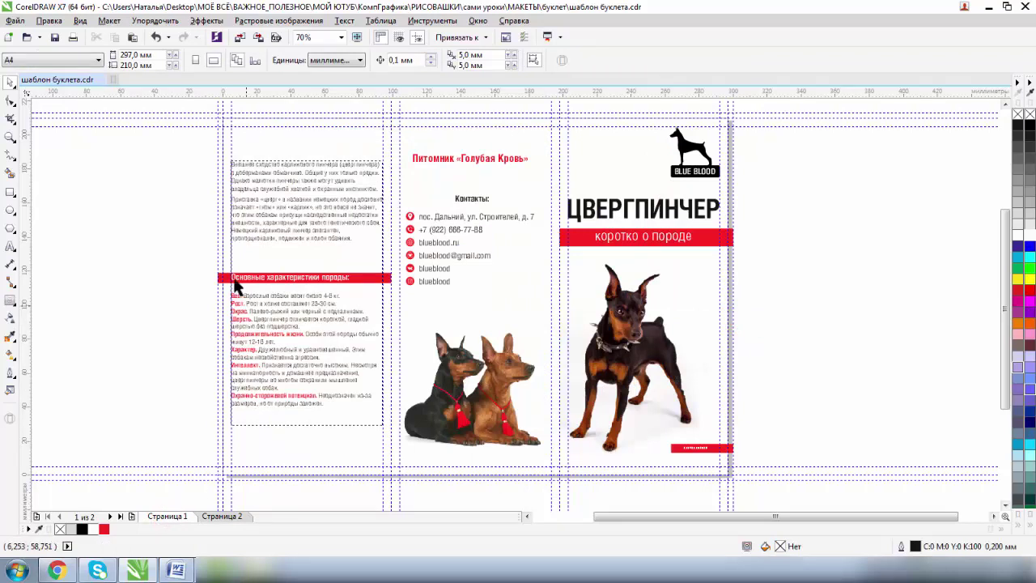
{"action": "left_click", "coordinate": [264, 225]}
{"action": "left_click", "coordinate": [449, 228]}
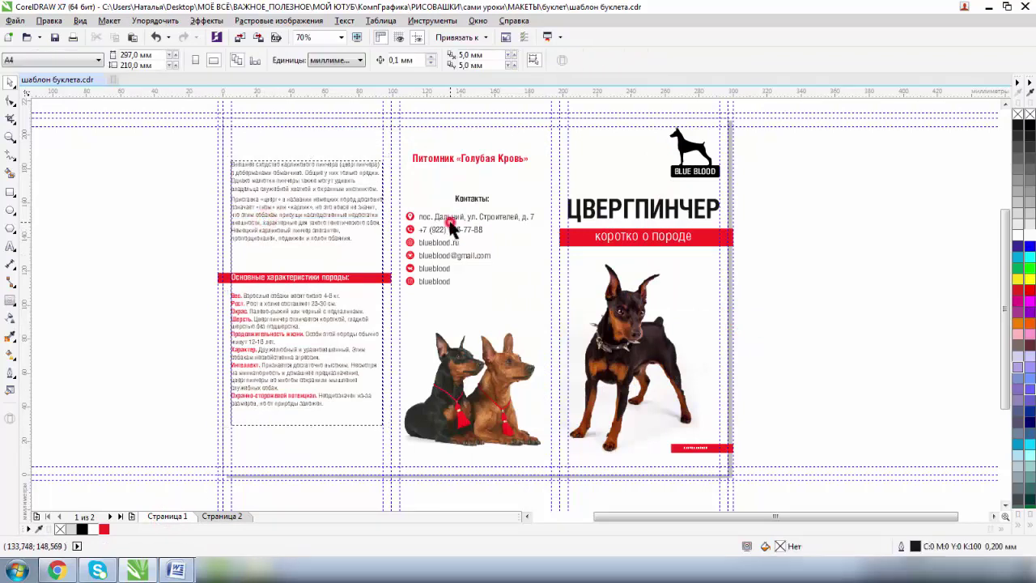
{"action": "left_click", "coordinate": [443, 158]}
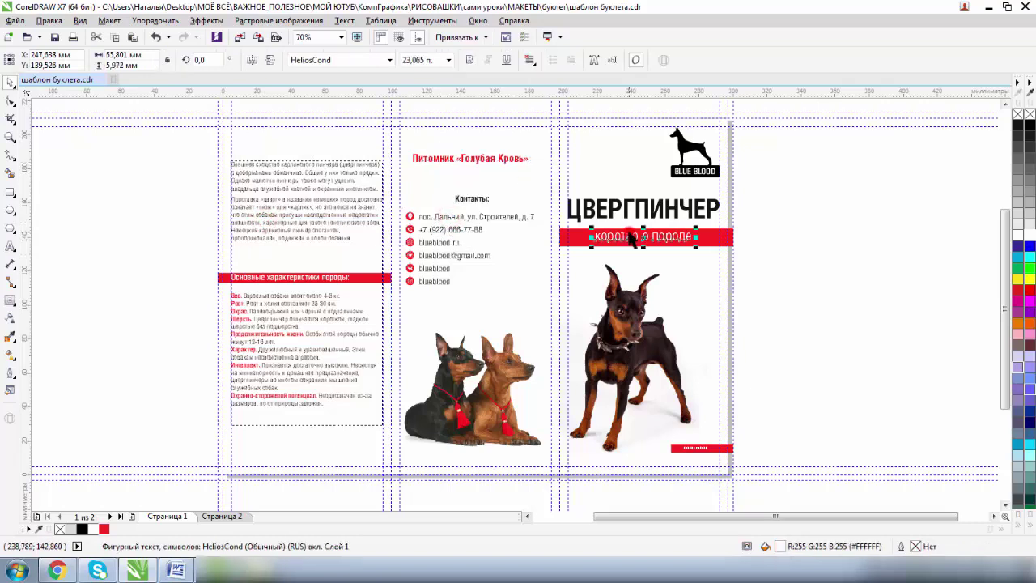
{"action": "left_click", "coordinate": [777, 252]}
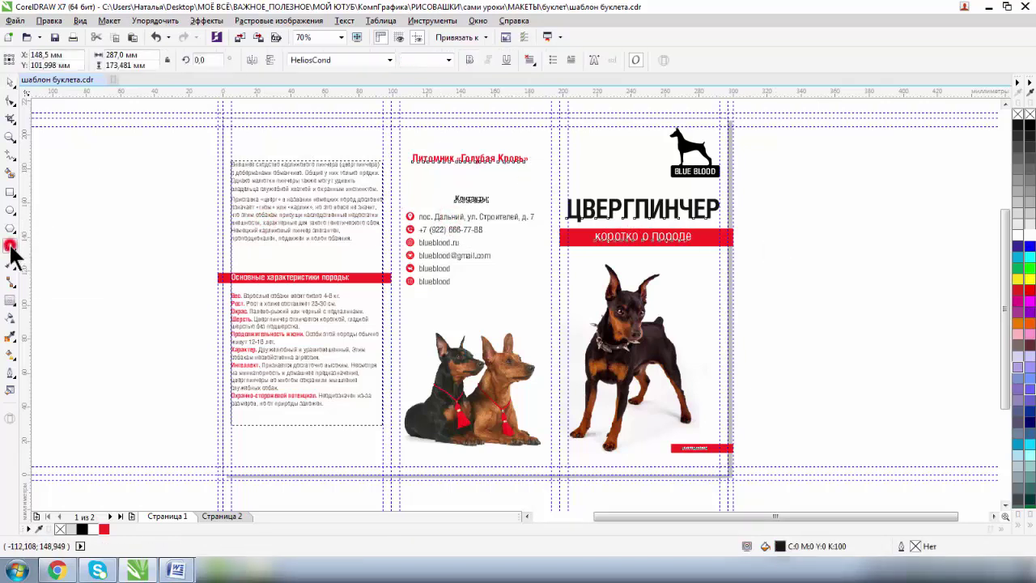
{"action": "double_click", "coordinate": [10, 82]}
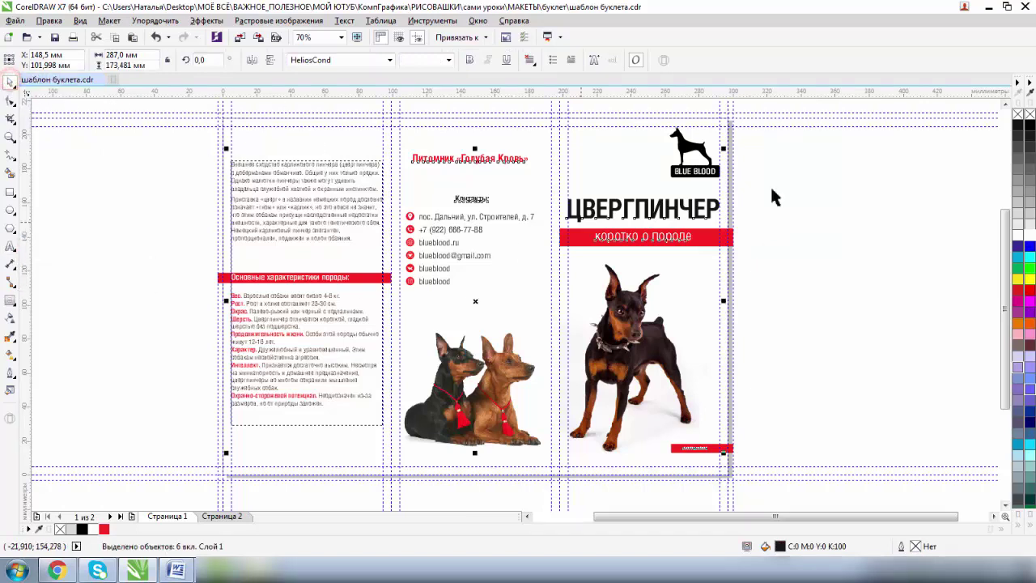
{"action": "right_click", "coordinate": [331, 201]}
{"action": "left_click", "coordinate": [369, 255]}
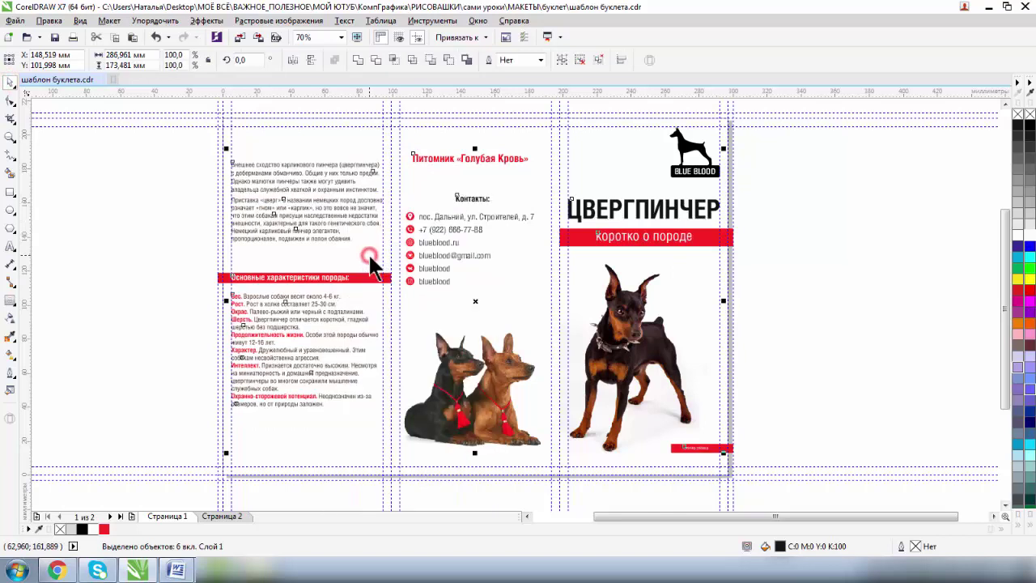
{"action": "left_click", "coordinate": [147, 261]}
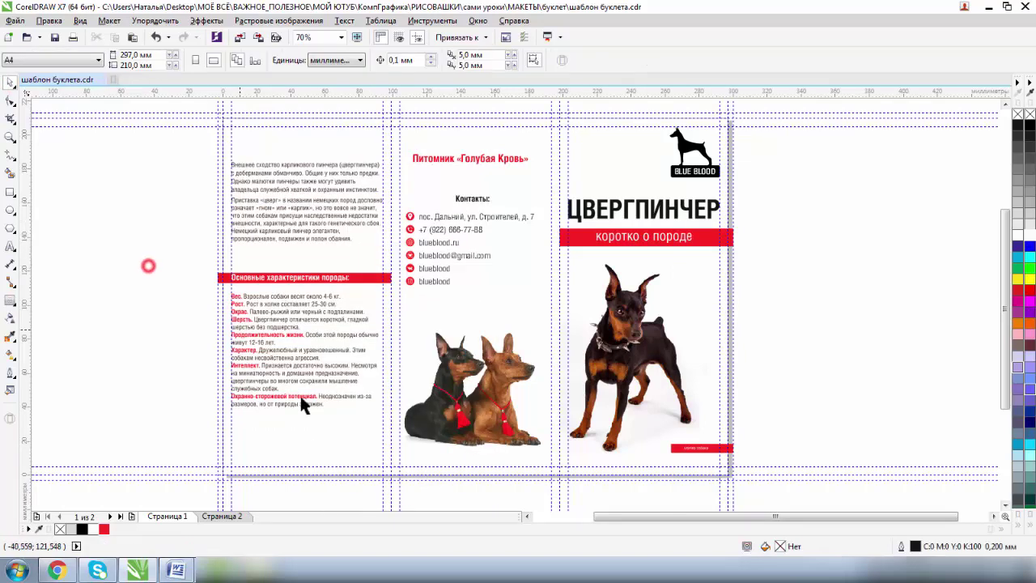
- Select all text objects on Page 2 and convert them to curves
{"action": "left_click", "coordinate": [224, 515]}
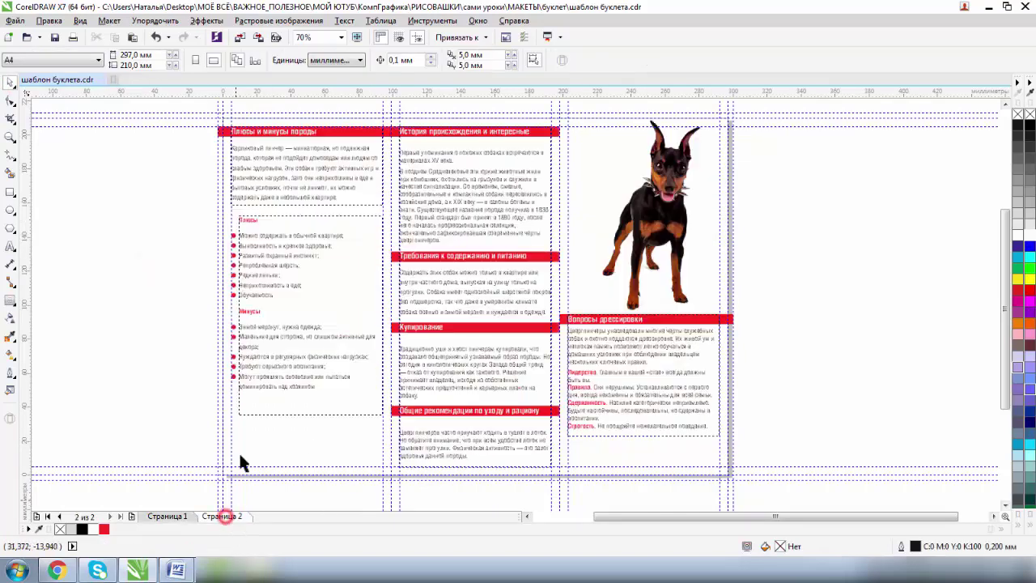
{"action": "left_click", "coordinate": [11, 249]}
{"action": "double_click", "coordinate": [9, 81]}
{"action": "right_click", "coordinate": [343, 180]}
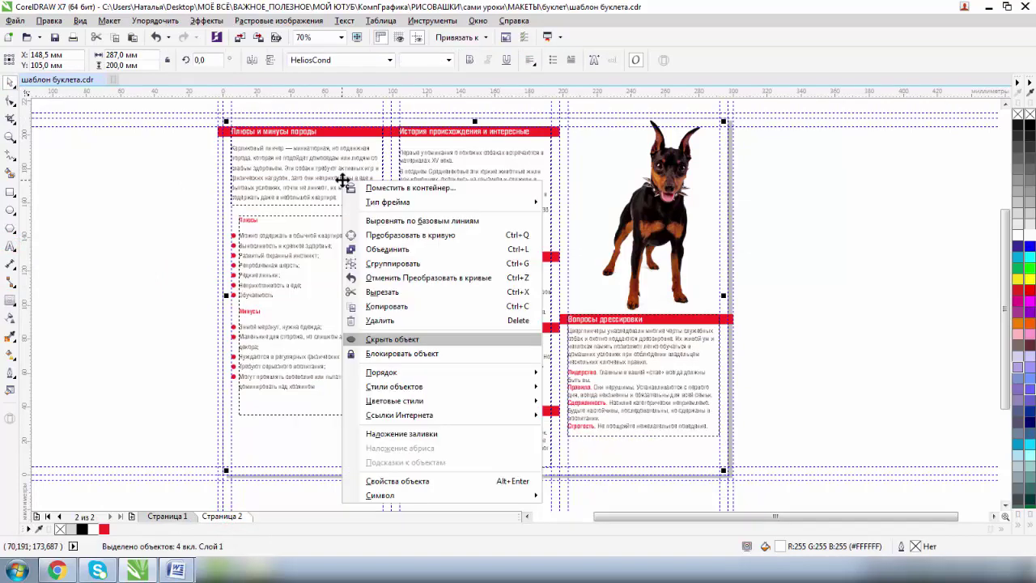
{"action": "left_click", "coordinate": [374, 234]}
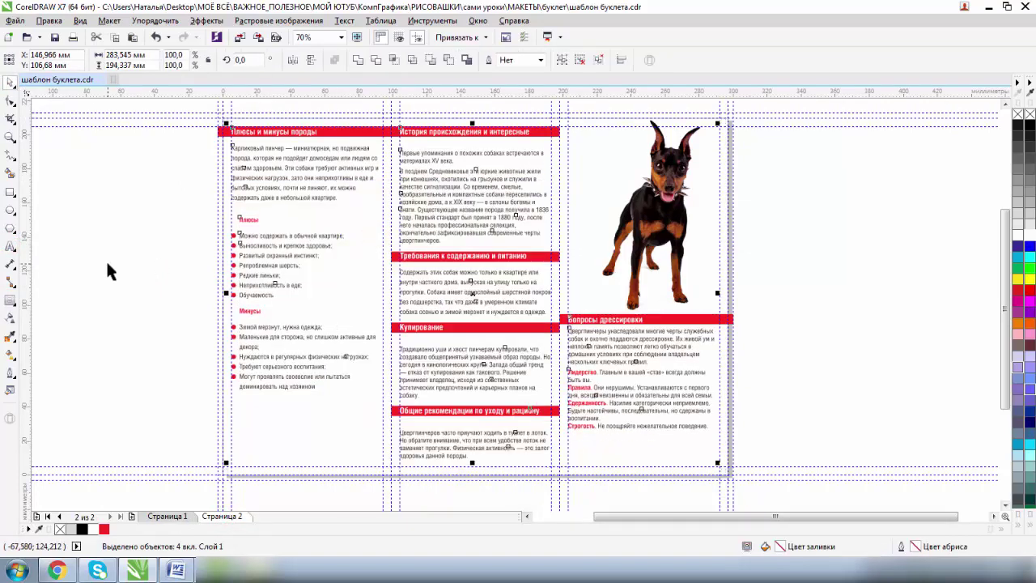
{"action": "left_click", "coordinate": [107, 260]}
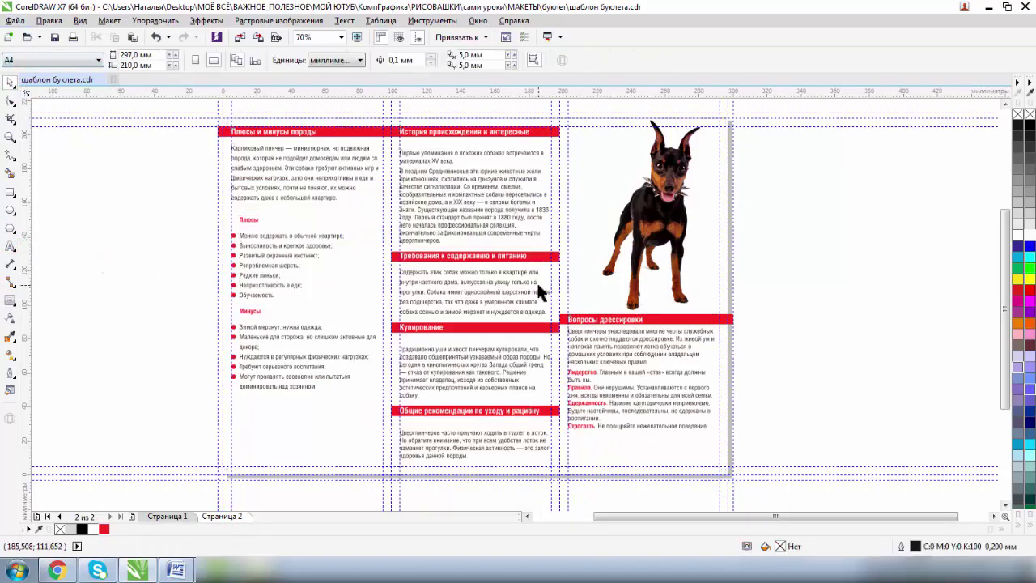
- Save a separate copy of the booklet as "буклет печать" in CDR format
{"action": "left_click", "coordinate": [14, 20]}
{"action": "left_click", "coordinate": [39, 138]}
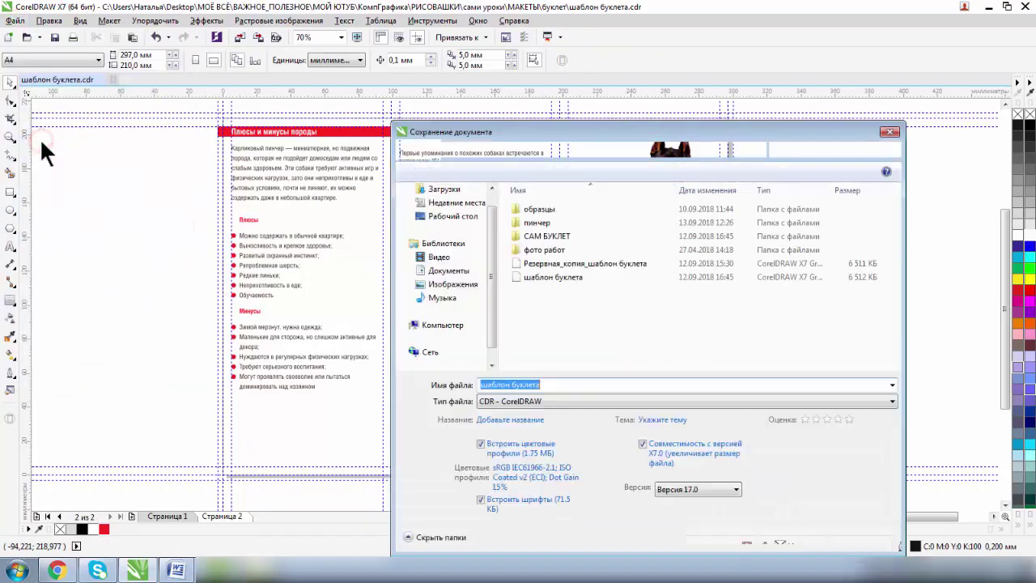
{"action": "left_click", "coordinate": [550, 385]}
{"action": "double_click", "coordinate": [544, 386]}
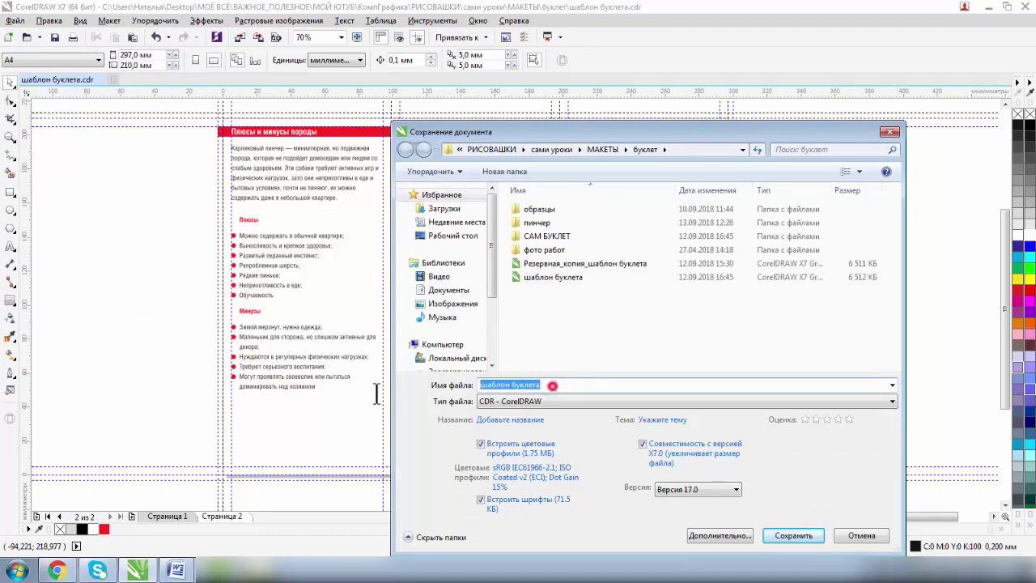
{"action": "type", "text": "буклет печать"}
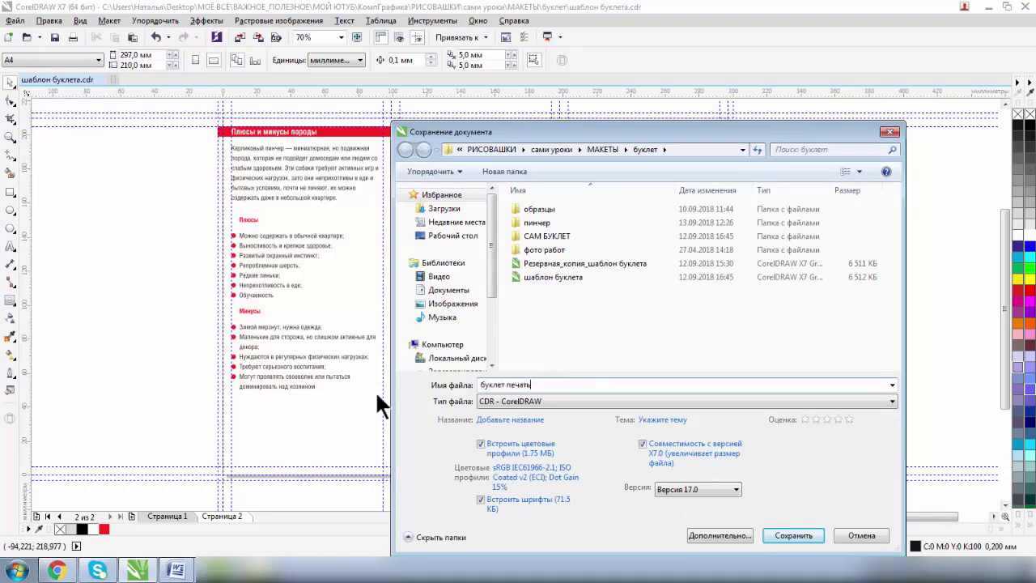
{"action": "left_click", "coordinate": [786, 534]}
- Convert both dog photos on Page 1 to 300 dpi CMYK (32-bit) bitmaps with the transparent background option off
{"action": "left_click", "coordinate": [163, 516]}
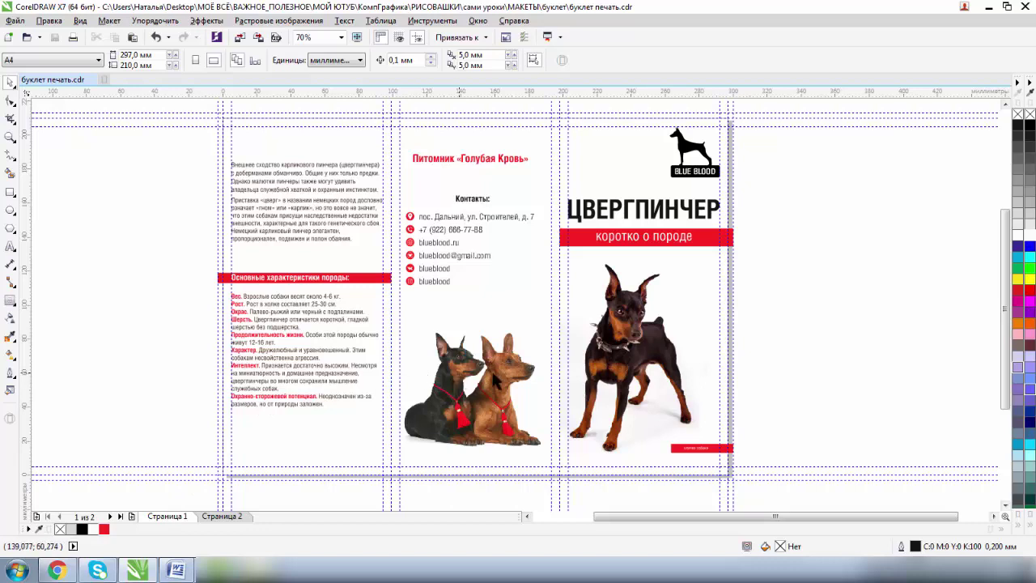
{"action": "left_click", "coordinate": [629, 345]}
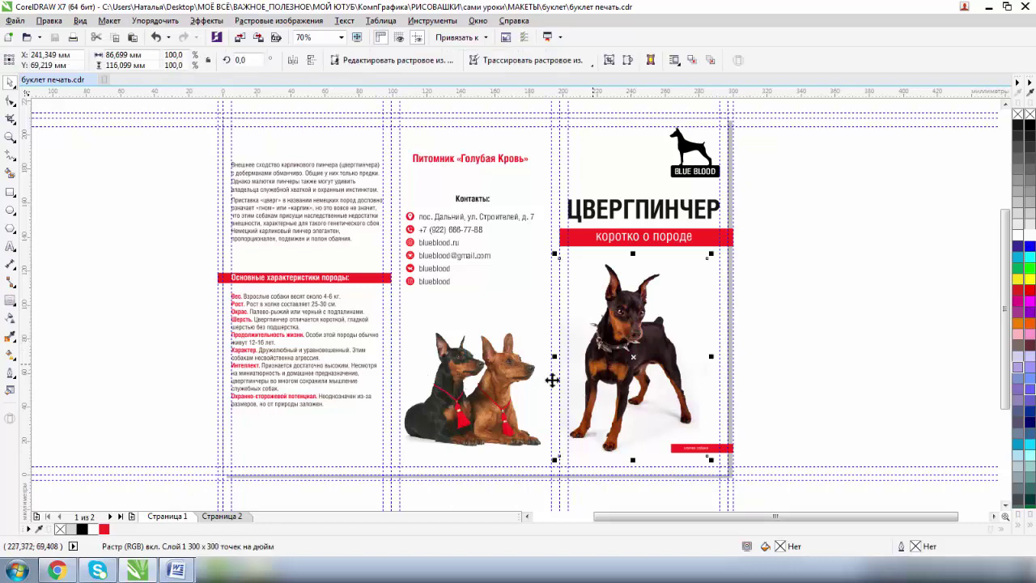
{"action": "left_click", "coordinate": [448, 392], "text": "shift"}
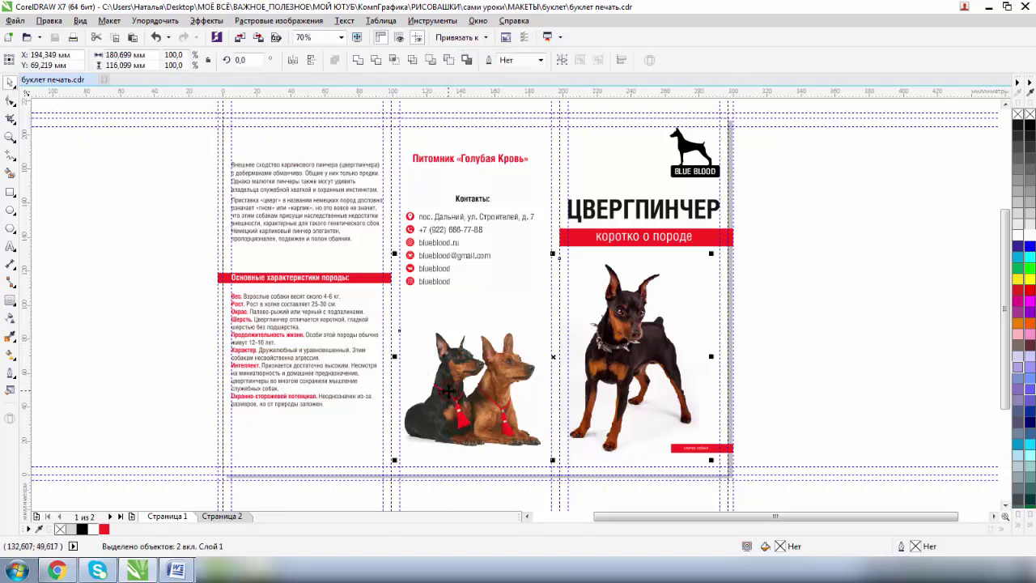
{"action": "left_click", "coordinate": [269, 21]}
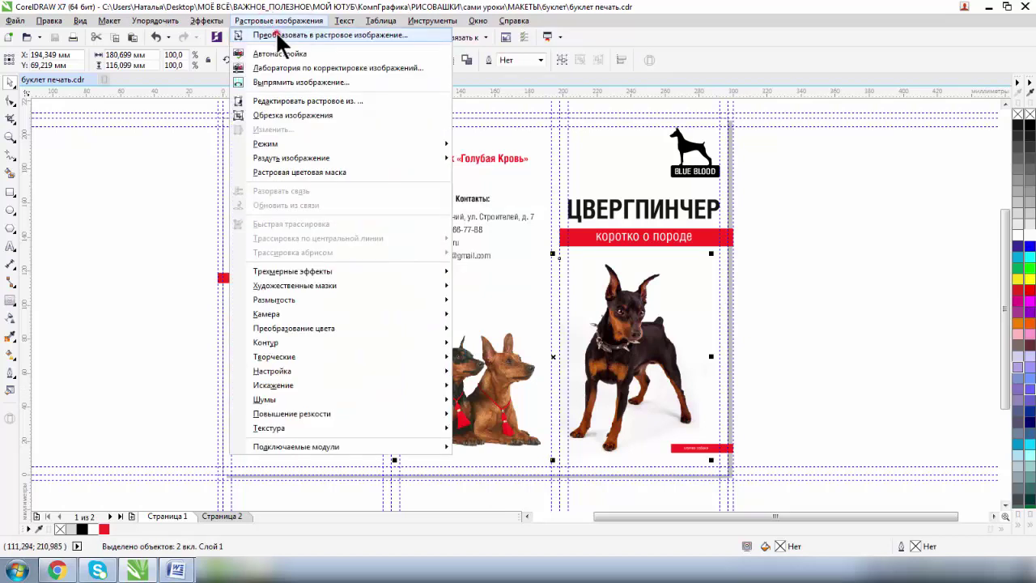
{"action": "left_click", "coordinate": [276, 36]}
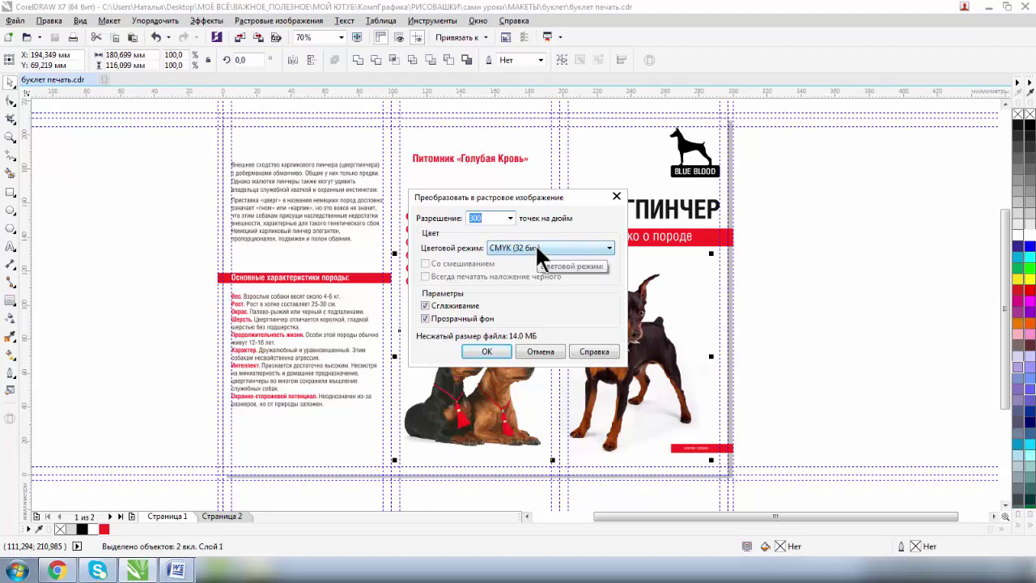
{"action": "left_click", "coordinate": [424, 316]}
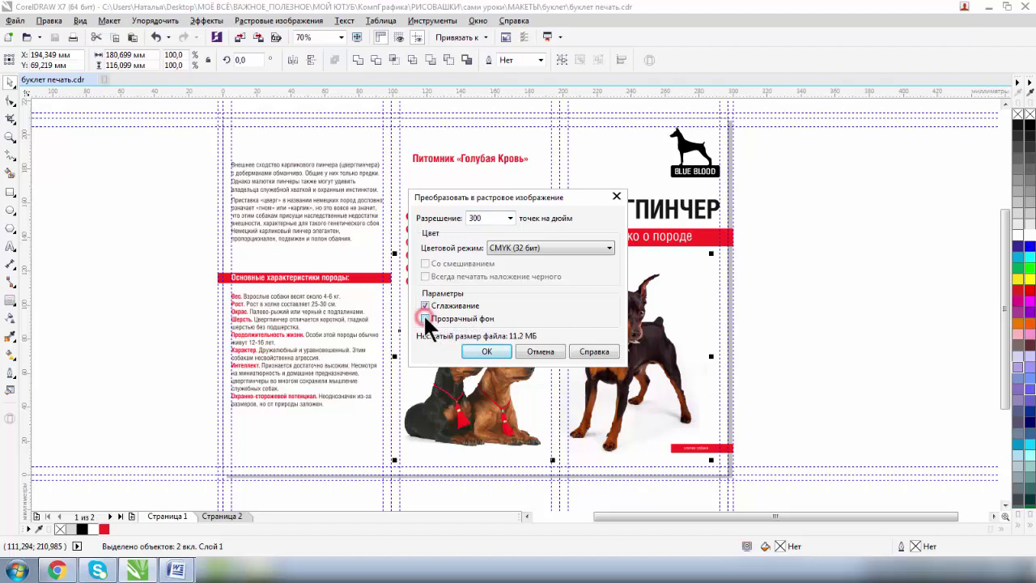
{"action": "left_click", "coordinate": [486, 353]}
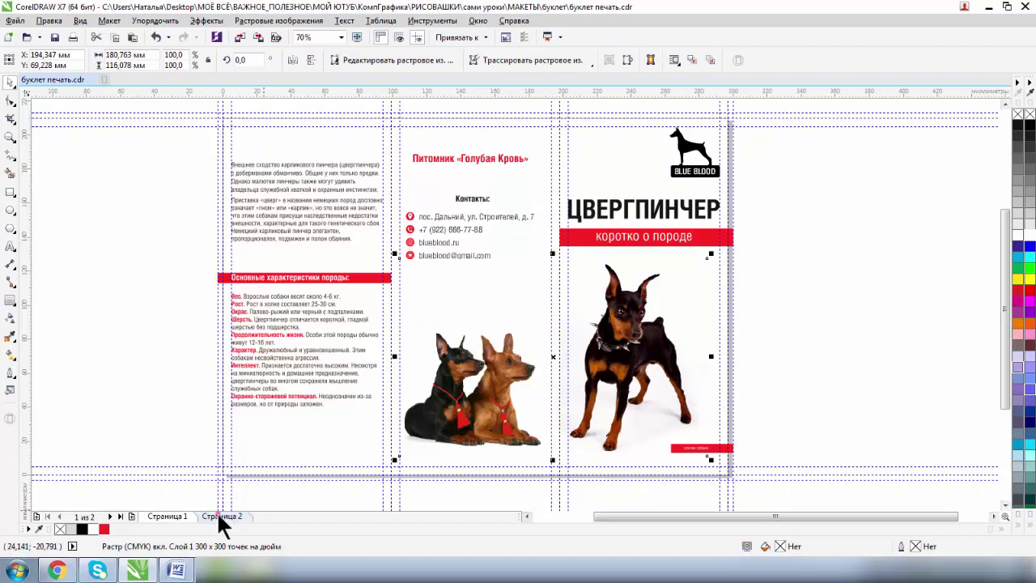
- Convert the dog picture on Page 2 to a 300 dpi CMYK (32-bit) bitmap without a transparent background
{"action": "left_click", "coordinate": [220, 520]}
{"action": "key", "text": "Tab"}
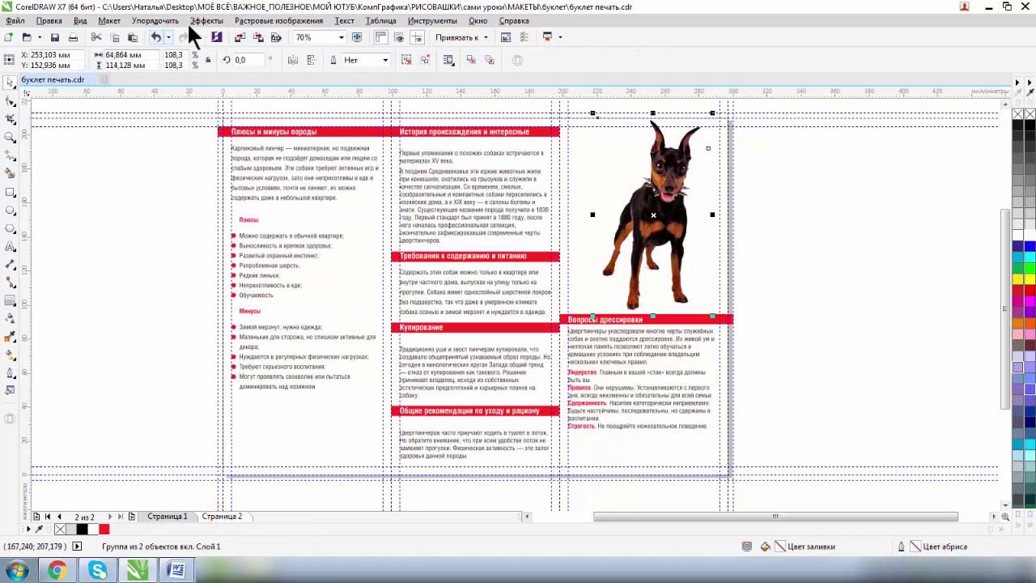
{"action": "left_click", "coordinate": [256, 21]}
{"action": "left_click", "coordinate": [262, 37]}
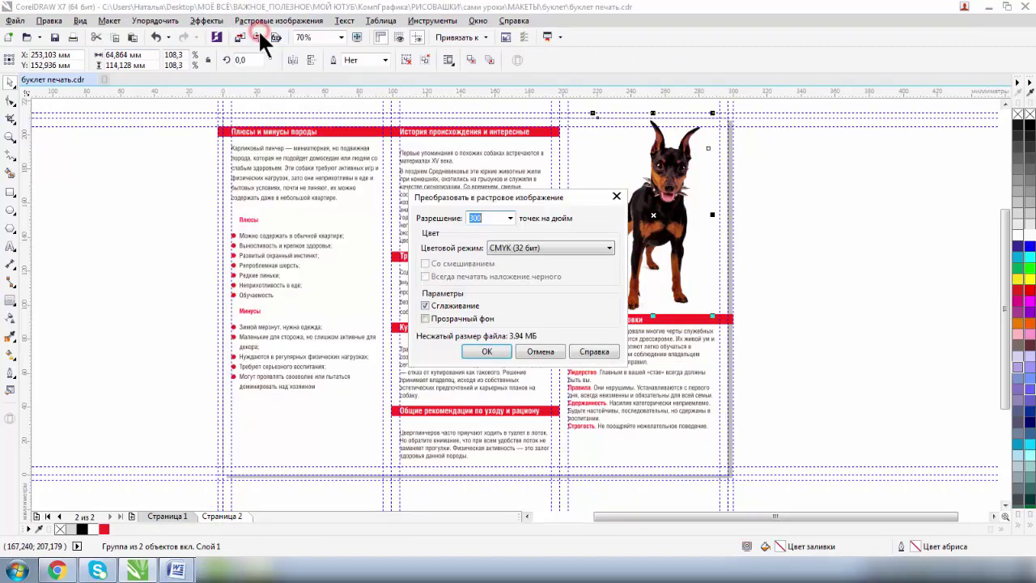
{"action": "left_click", "coordinate": [486, 350]}
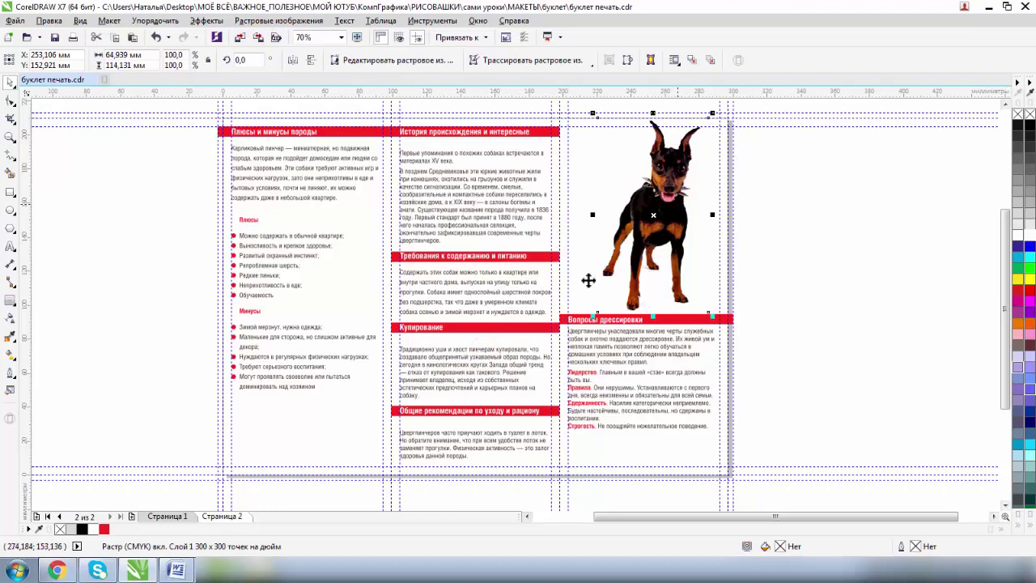
- Return to Page 1, select the breed description text group and save the document
{"action": "left_click_drag", "start_coordinate": [588, 280], "coordinate": [181, 522]}
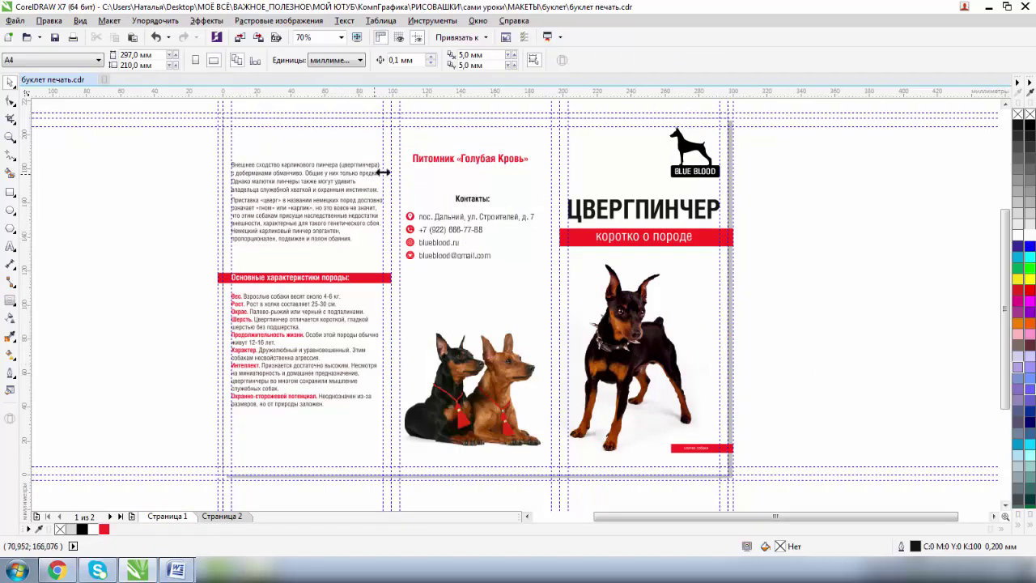
{"action": "left_click", "coordinate": [328, 184]}
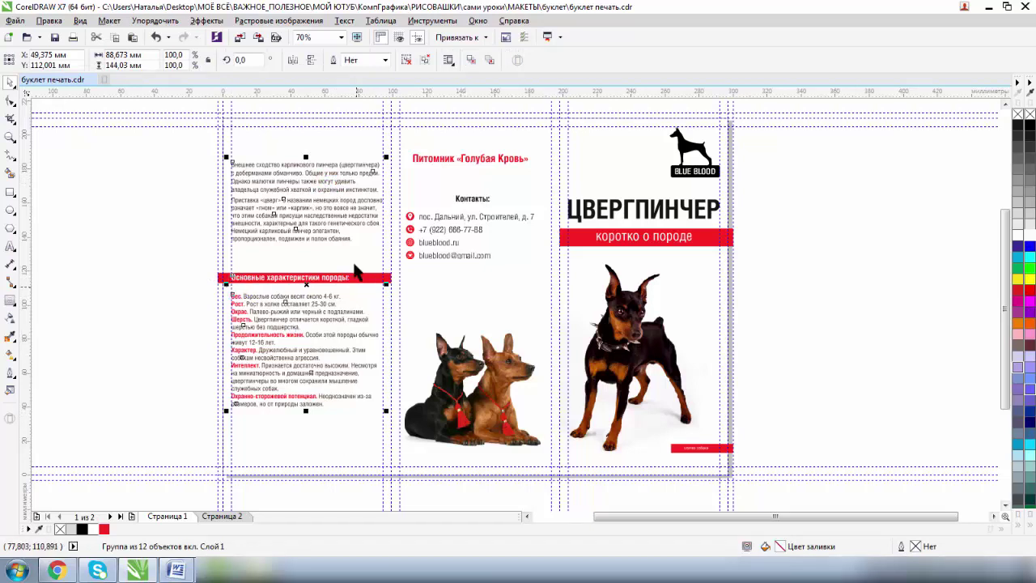
{"action": "left_click", "coordinate": [55, 36]}
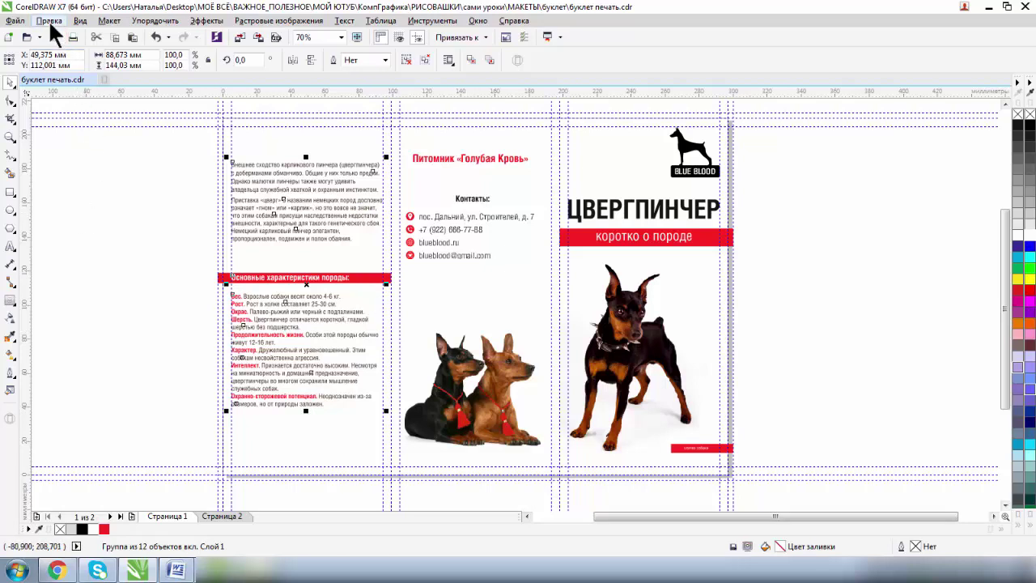
- Replace all colour models used in fills on Page 1 with CMYK and save the document
{"action": "left_click", "coordinate": [49, 21]}
{"action": "mouse_move", "coordinate": [106, 398]}
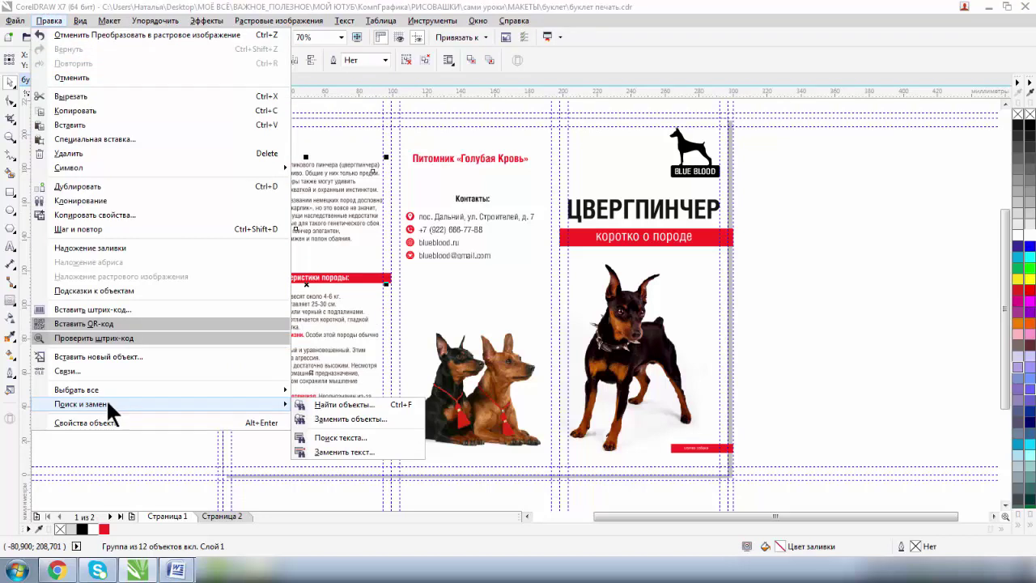
{"action": "left_click", "coordinate": [325, 418]}
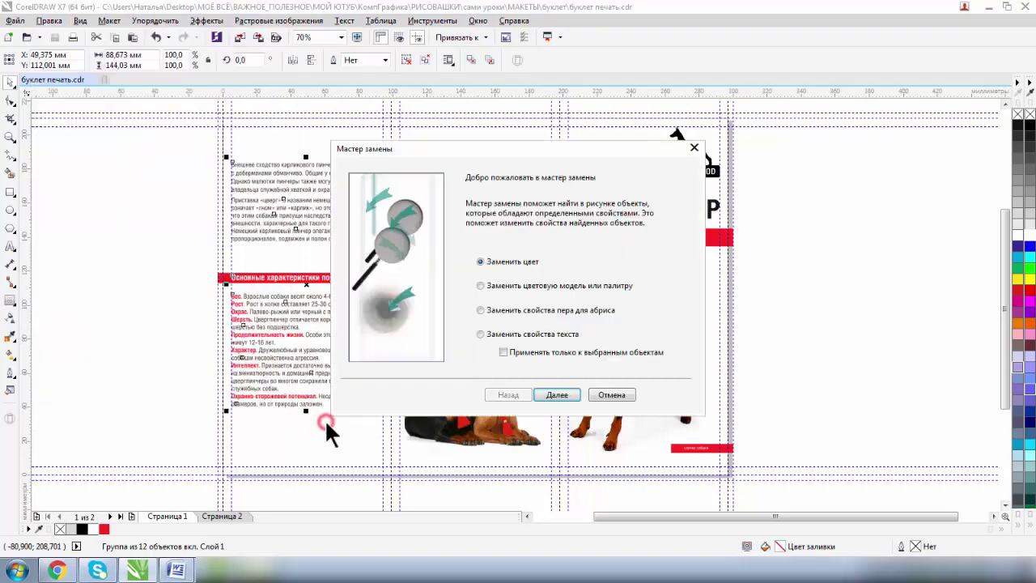
{"action": "left_click", "coordinate": [507, 283]}
{"action": "left_click", "coordinate": [544, 392]}
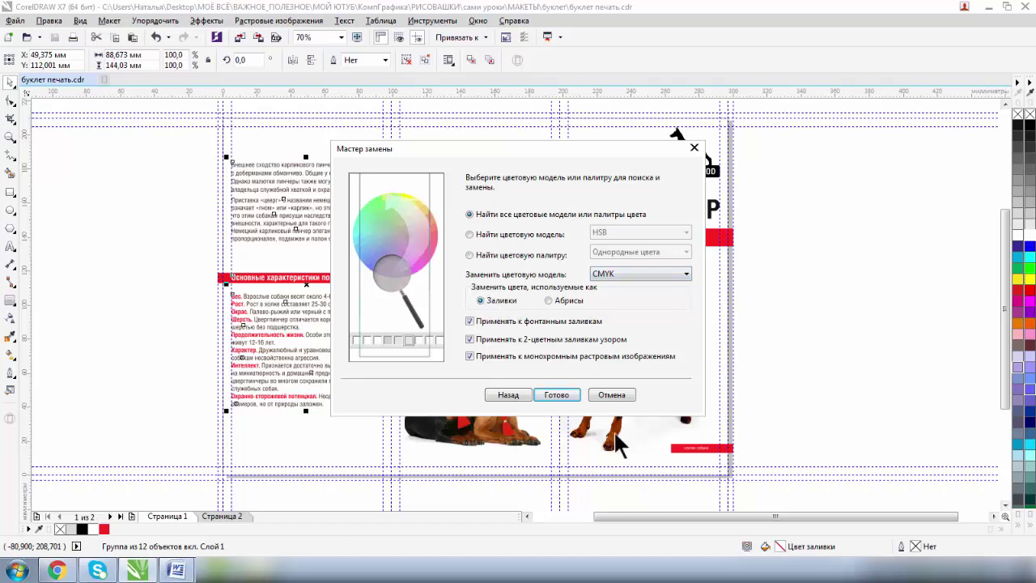
{"action": "left_click", "coordinate": [552, 393]}
{"action": "left_click", "coordinate": [645, 293]}
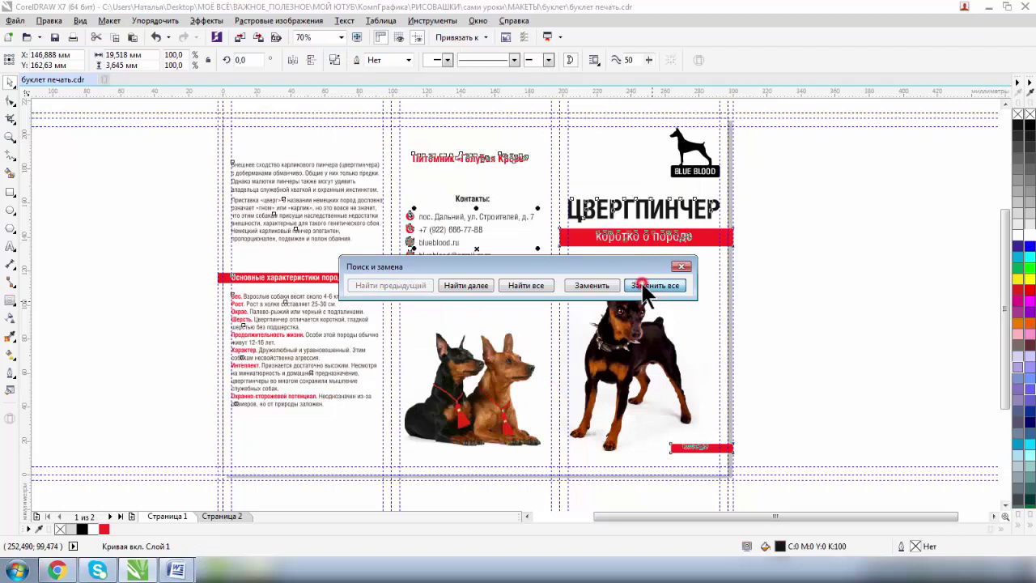
{"action": "left_click", "coordinate": [595, 302]}
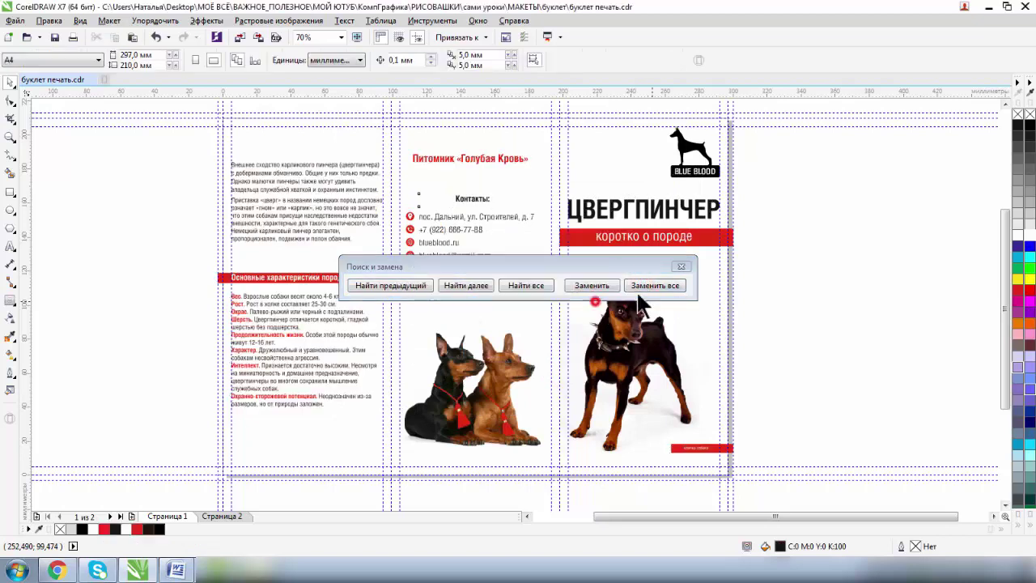
{"action": "left_click", "coordinate": [681, 267]}
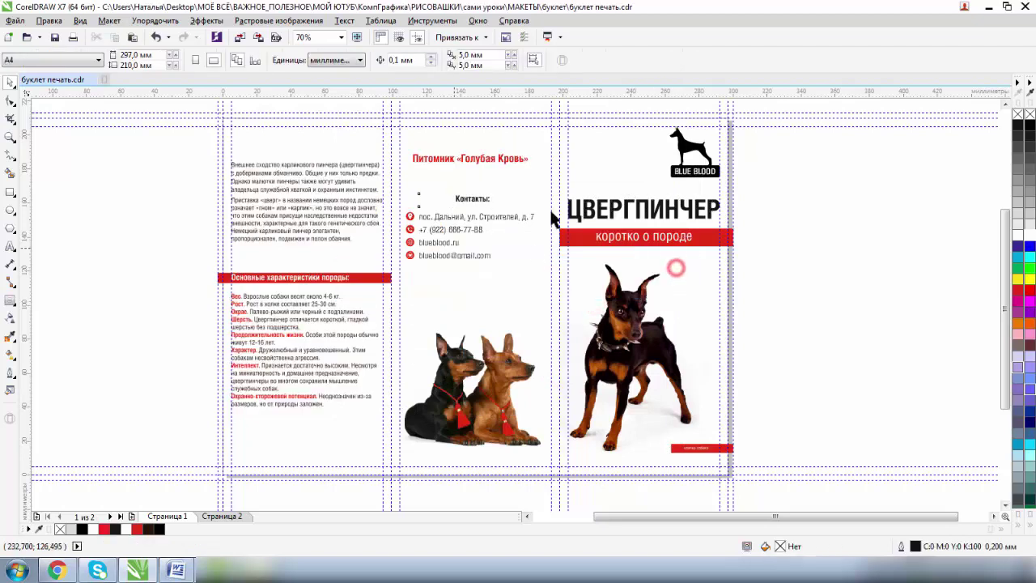
{"action": "left_click", "coordinate": [55, 37]}
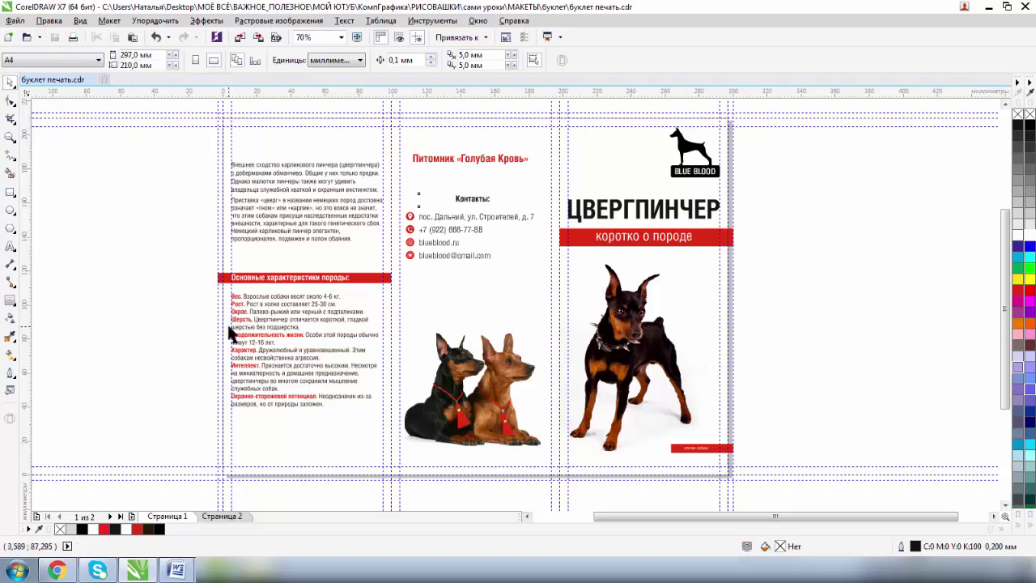
- Replace all colour models used in fills on Page 2 with CMYK, return to Page 1 and save the document
{"action": "left_click", "coordinate": [239, 516]}
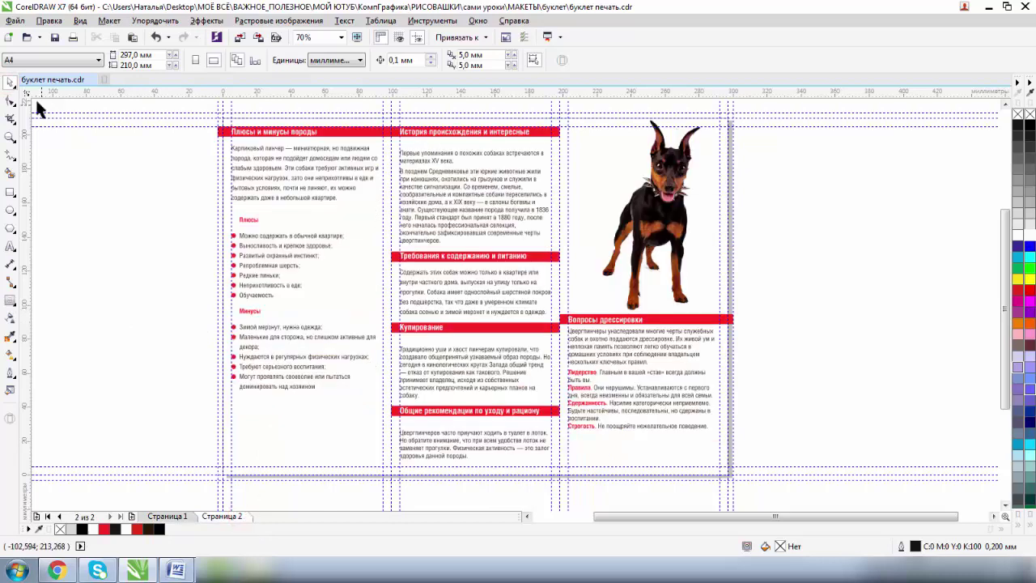
{"action": "left_click", "coordinate": [47, 20]}
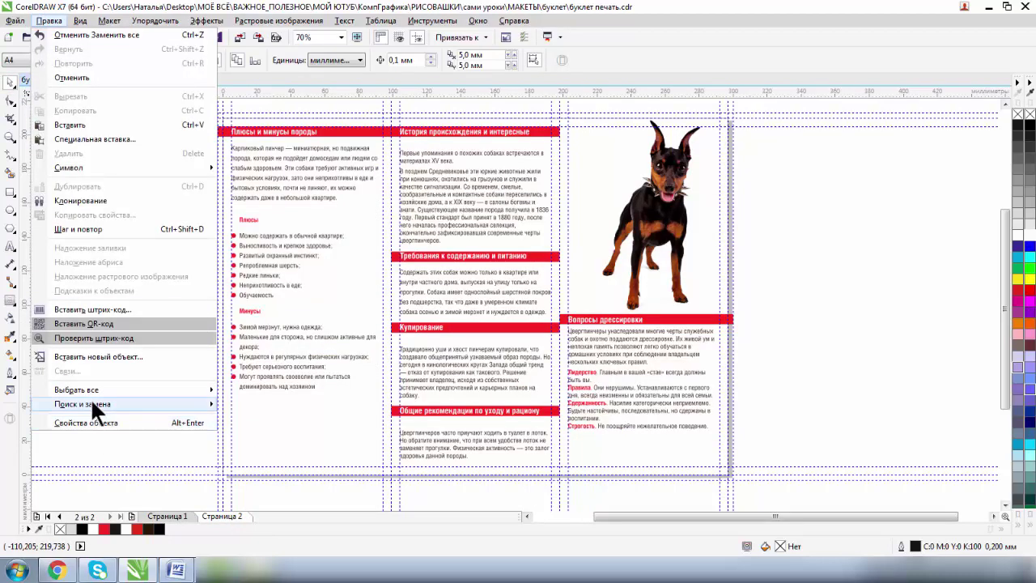
{"action": "mouse_move", "coordinate": [180, 405]}
{"action": "left_click", "coordinate": [263, 418]}
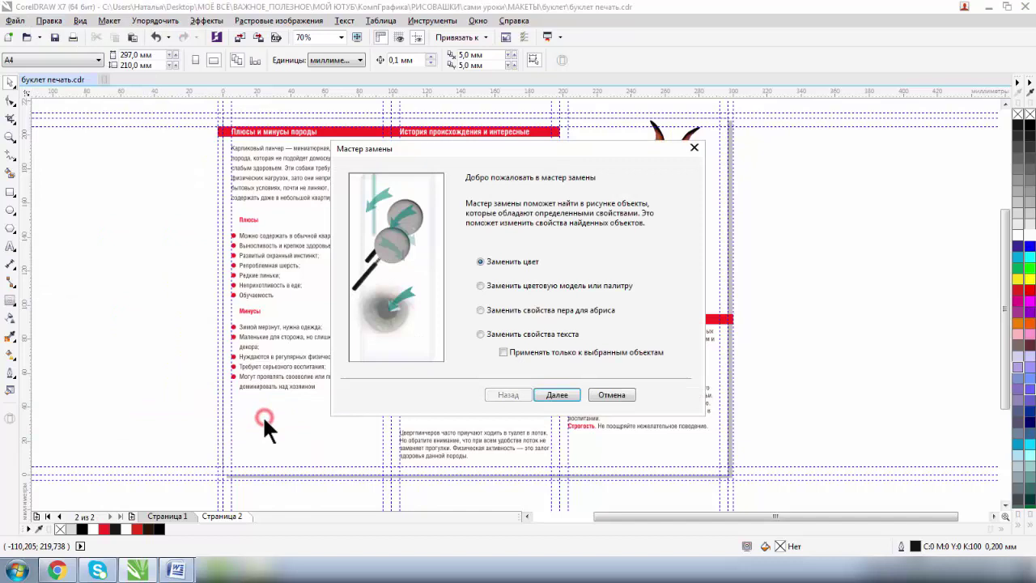
{"action": "left_click", "coordinate": [553, 285]}
{"action": "left_click", "coordinate": [555, 393]}
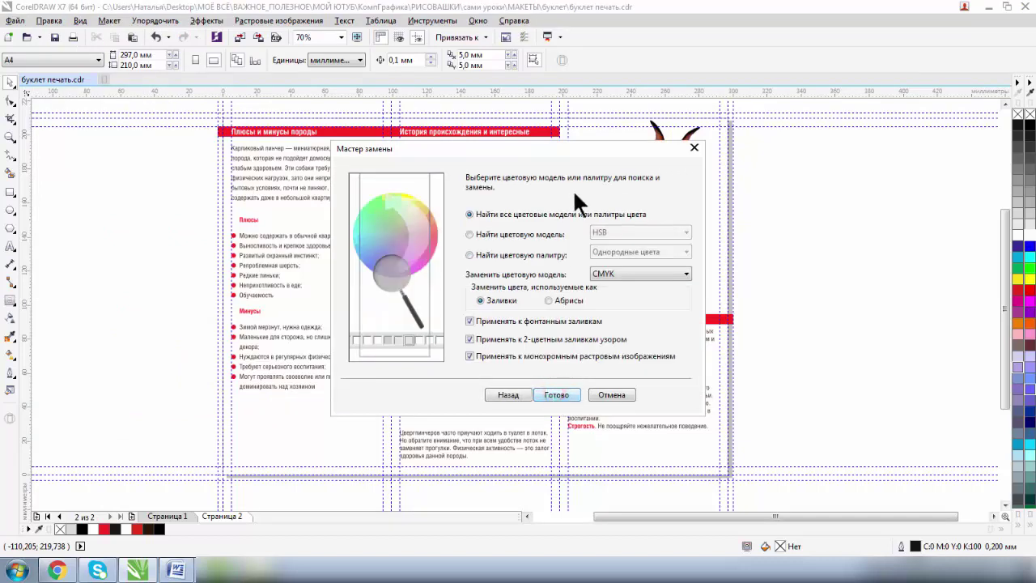
{"action": "left_click", "coordinate": [554, 394]}
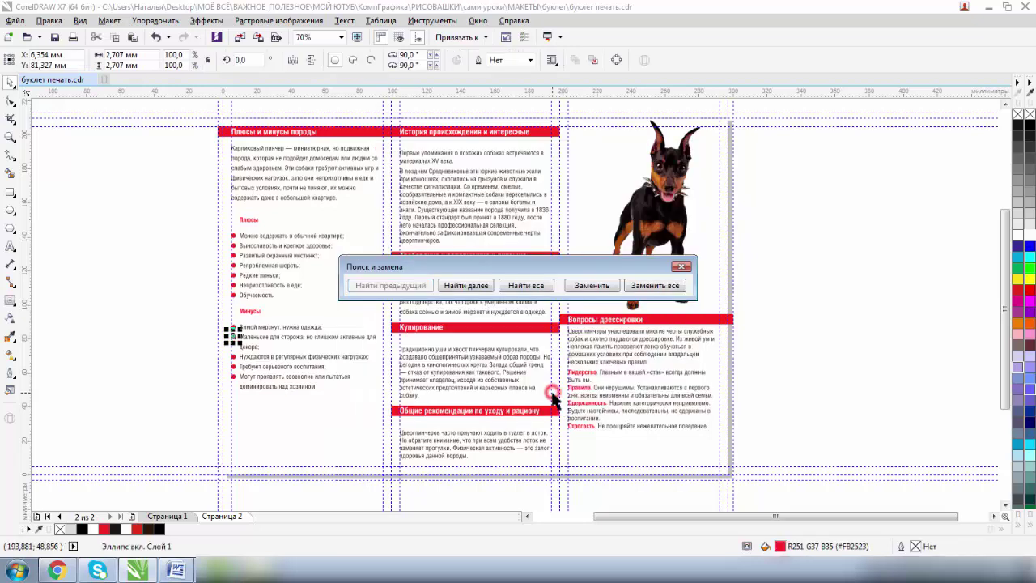
{"action": "left_click", "coordinate": [657, 285]}
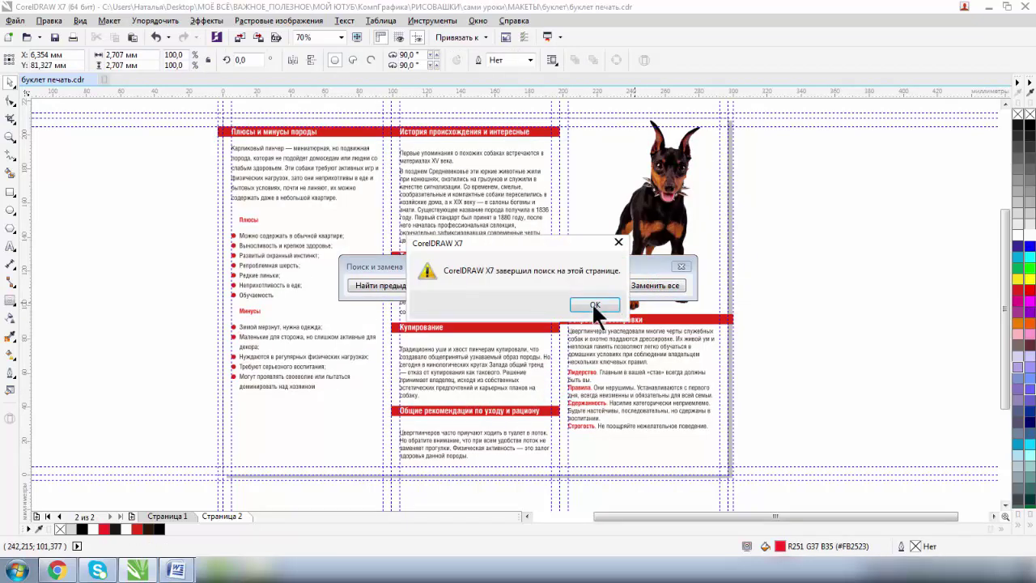
{"action": "left_click", "coordinate": [592, 303]}
{"action": "left_click", "coordinate": [680, 267]}
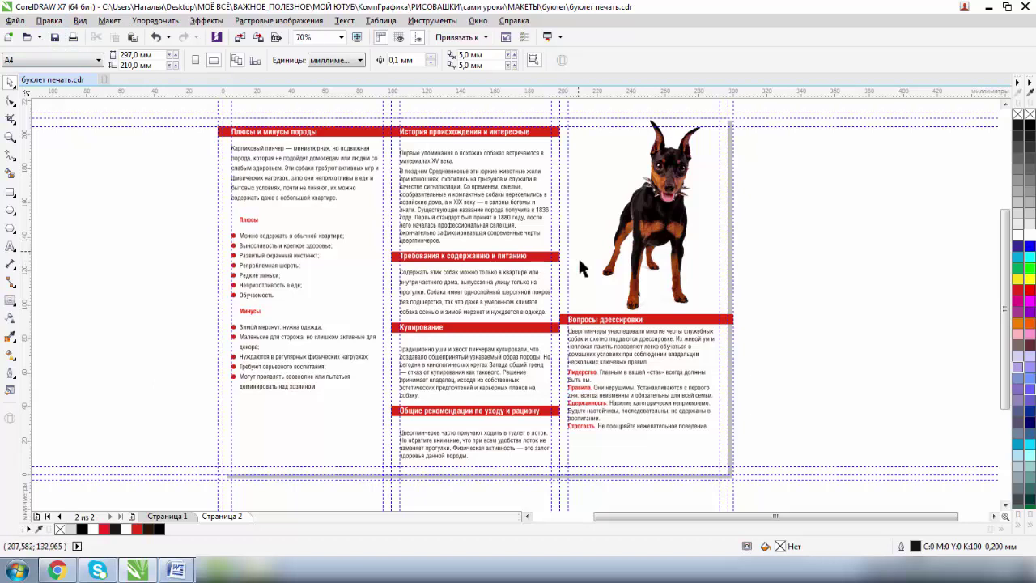
{"action": "left_click", "coordinate": [155, 515]}
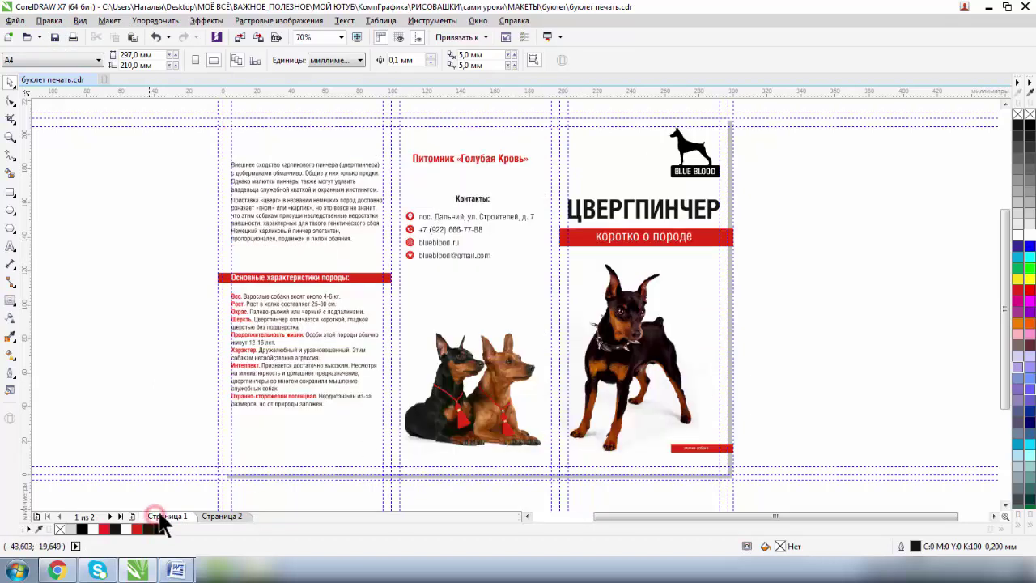
{"action": "left_click", "coordinate": [52, 38]}
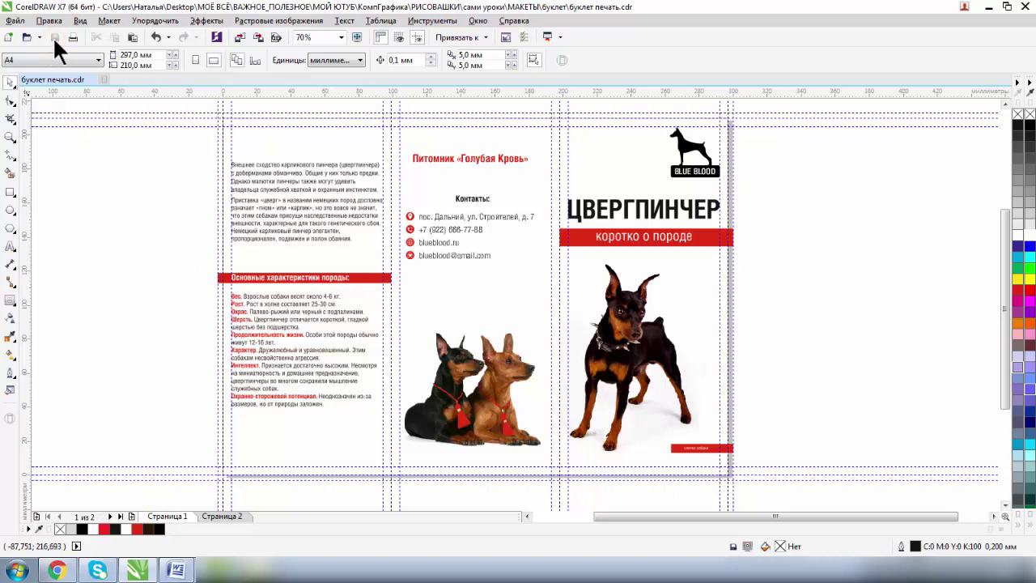
- Examine the document properties for the text statistics, fonts used and colour modes of the embedded bitmaps
{"action": "left_click", "coordinate": [14, 21]}
{"action": "left_click", "coordinate": [66, 374]}
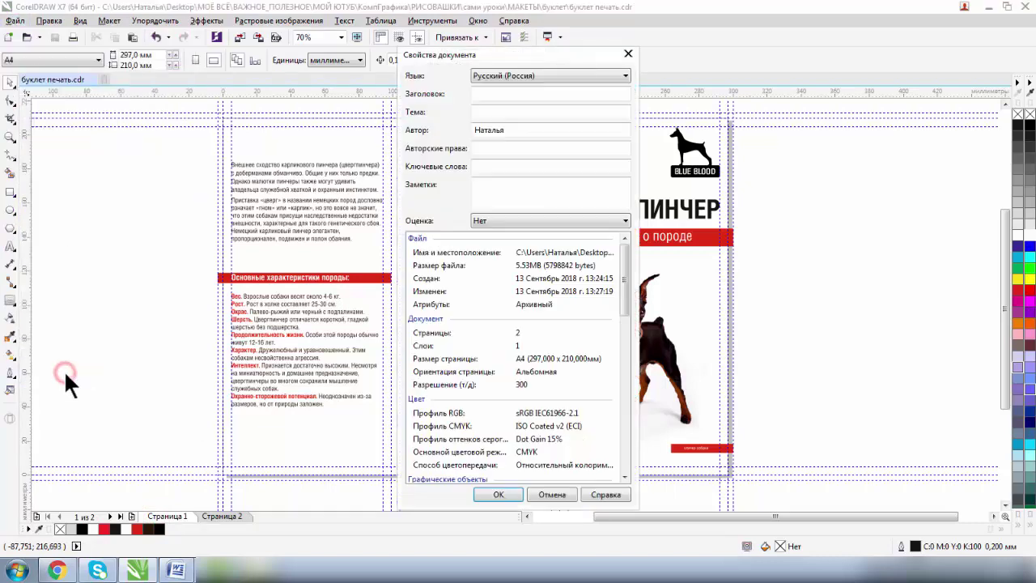
{"action": "left_click_drag", "start_coordinate": [622, 278], "coordinate": [632, 348]}
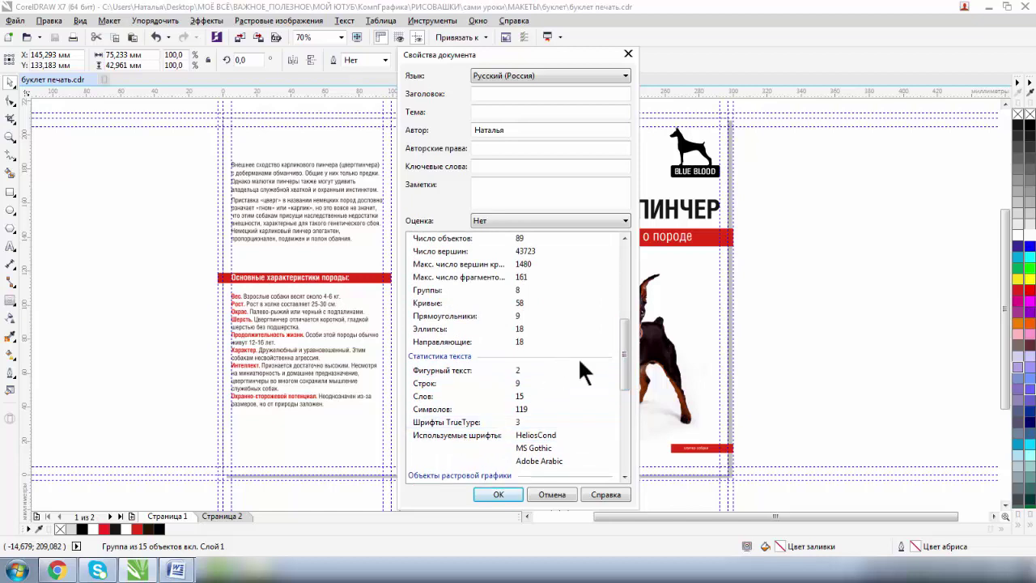
{"action": "left_click_drag", "start_coordinate": [623, 348], "coordinate": [618, 389]}
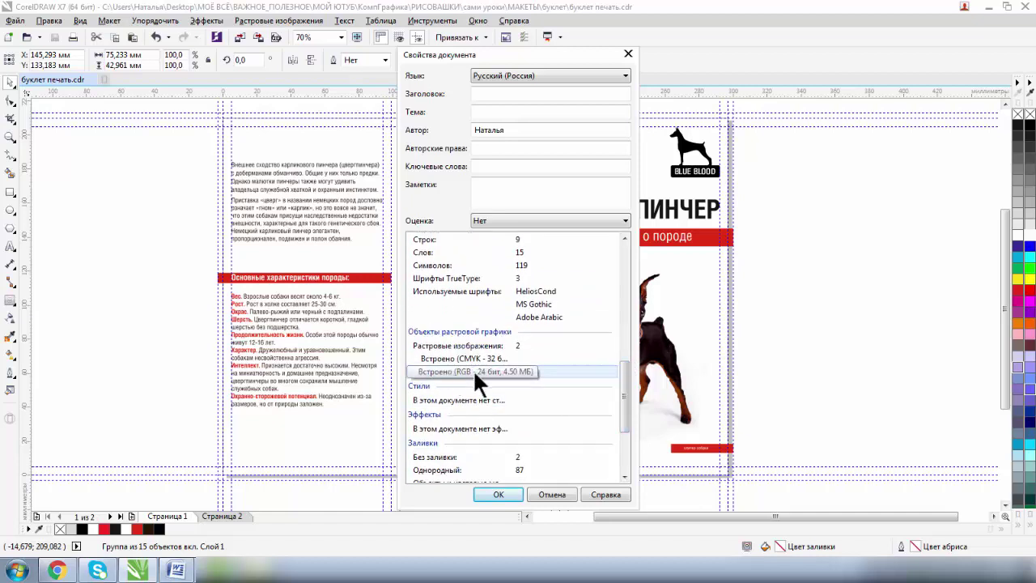
- Review the fill and outline colour models in the document properties and close them
{"action": "left_click", "coordinate": [623, 377]}
{"action": "left_click_drag", "start_coordinate": [623, 379], "coordinate": [624, 443]}
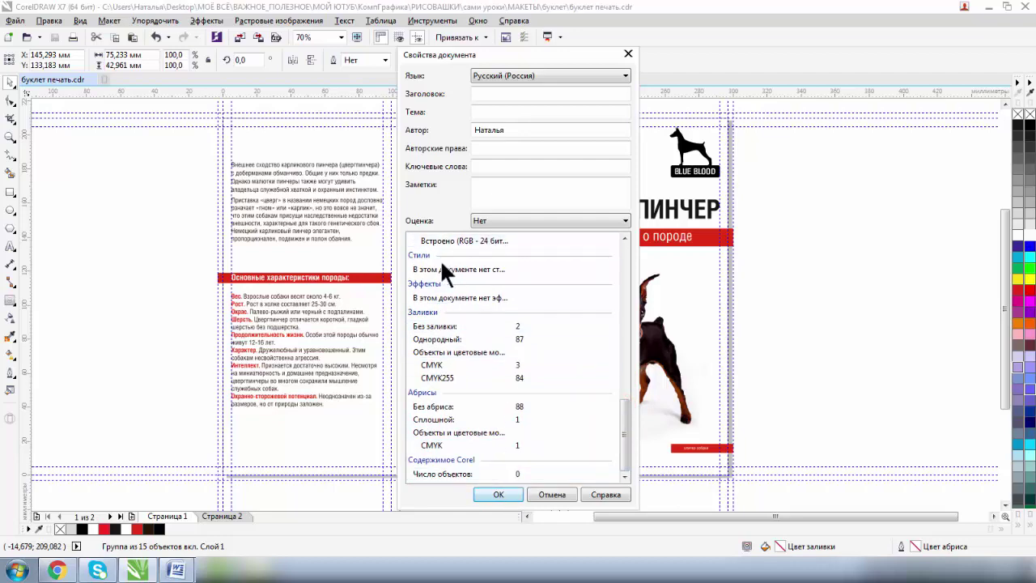
{"action": "left_click", "coordinate": [492, 492]}
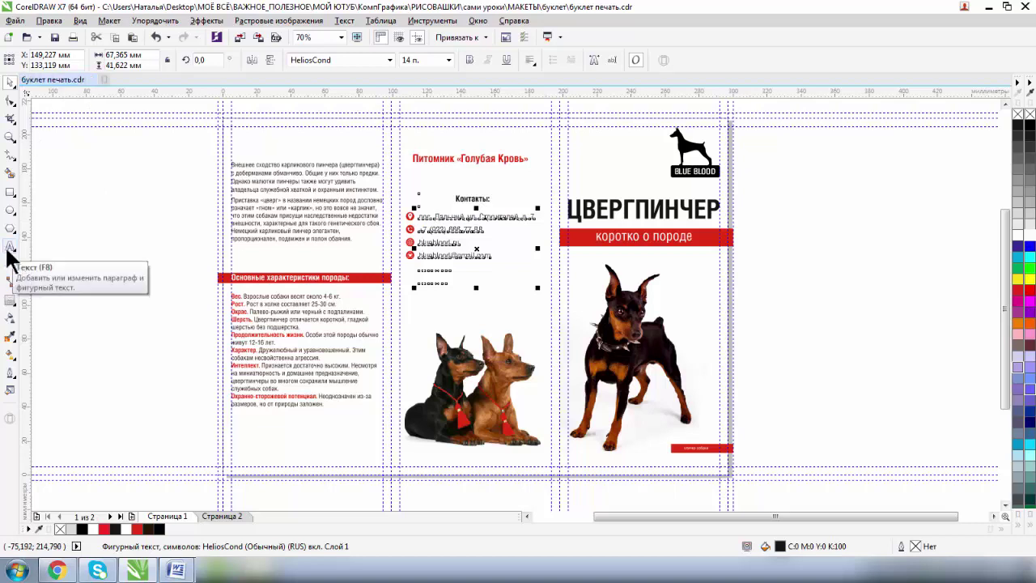
- Check the text objects on Page 1 and convert the contact details block to curves
{"action": "left_click", "coordinate": [881, 353]}
{"action": "left_click", "coordinate": [472, 197]}
{"action": "left_click", "coordinate": [461, 217]}
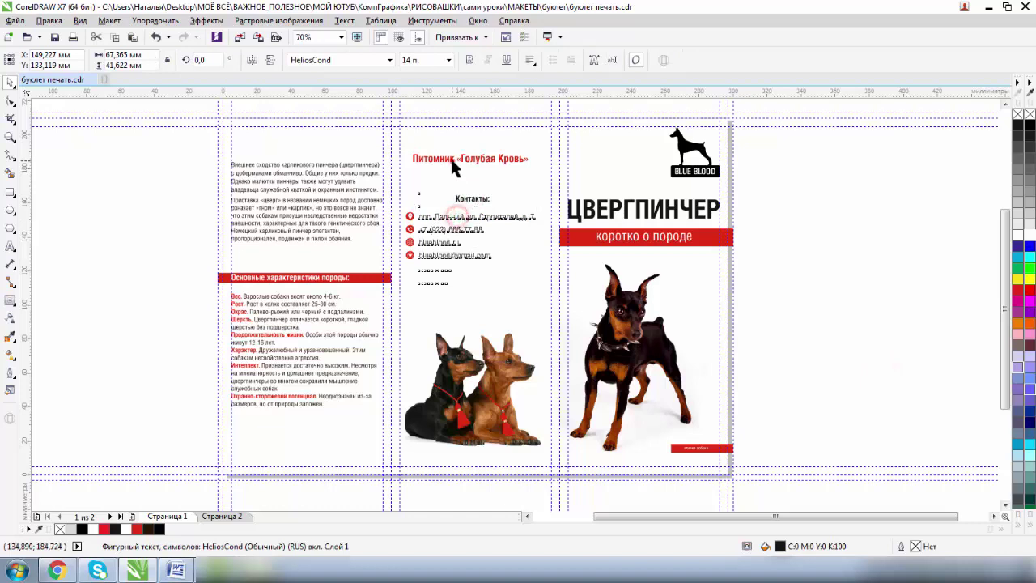
{"action": "left_click", "coordinate": [451, 159]}
{"action": "left_click", "coordinate": [296, 178]}
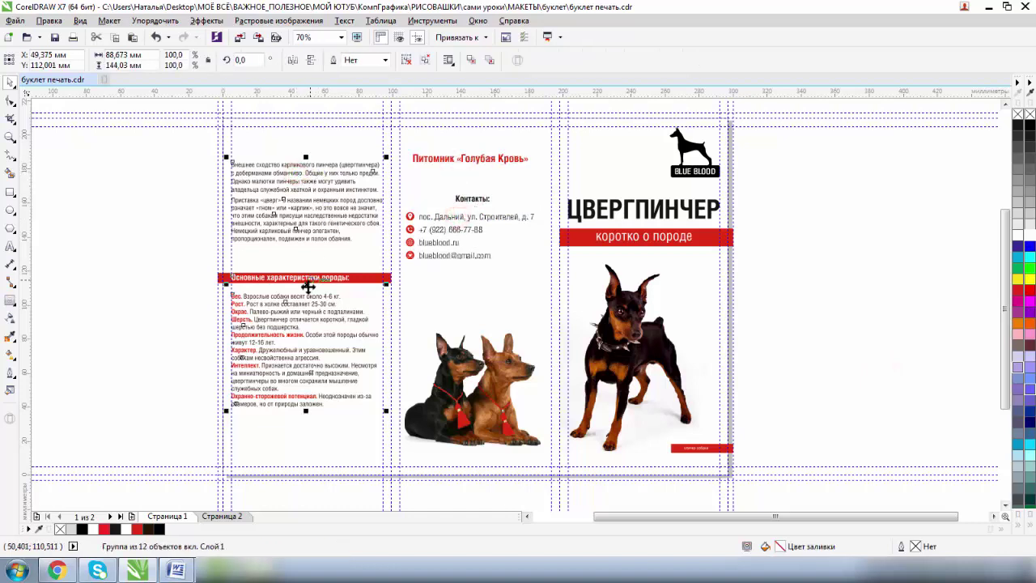
{"action": "left_click", "coordinate": [612, 239]}
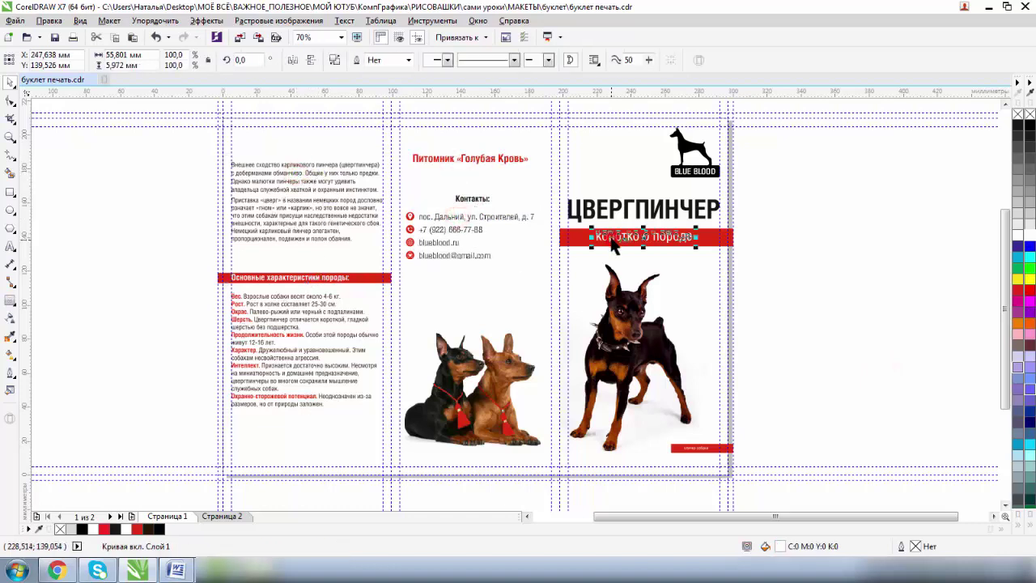
{"action": "left_click", "coordinate": [460, 228]}
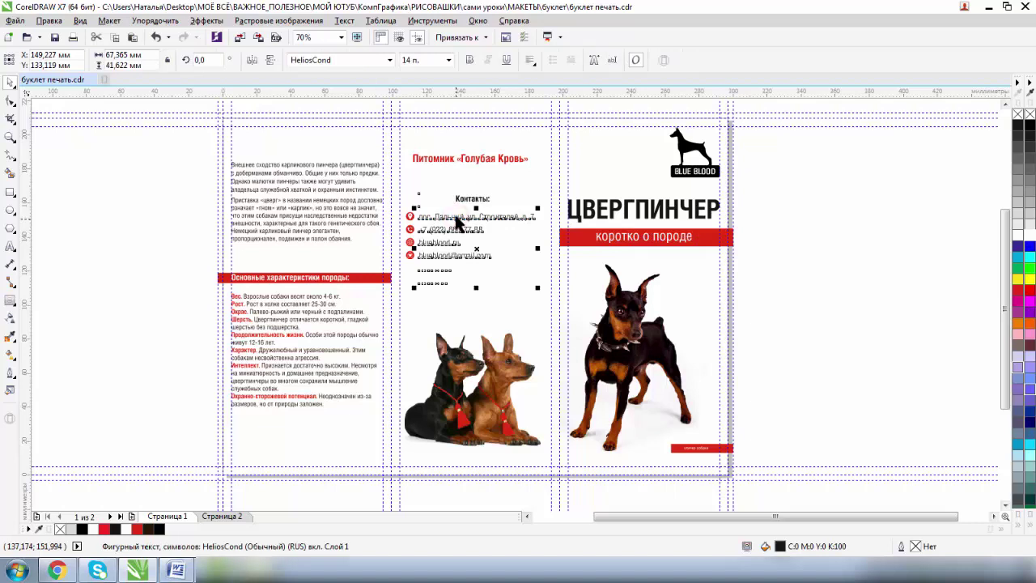
{"action": "right_click", "coordinate": [456, 217]}
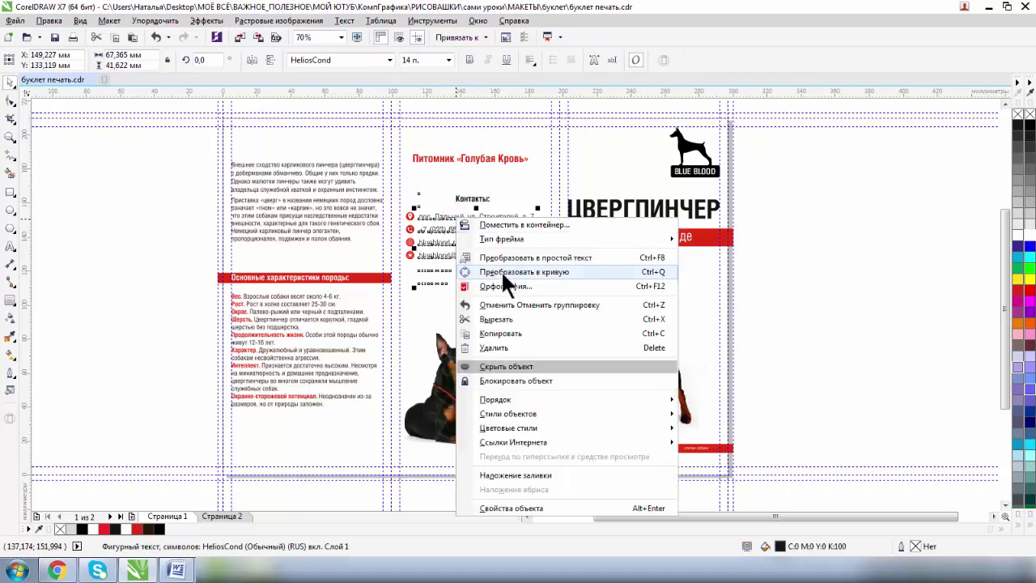
{"action": "left_click", "coordinate": [503, 274]}
{"action": "left_click", "coordinate": [862, 277]}
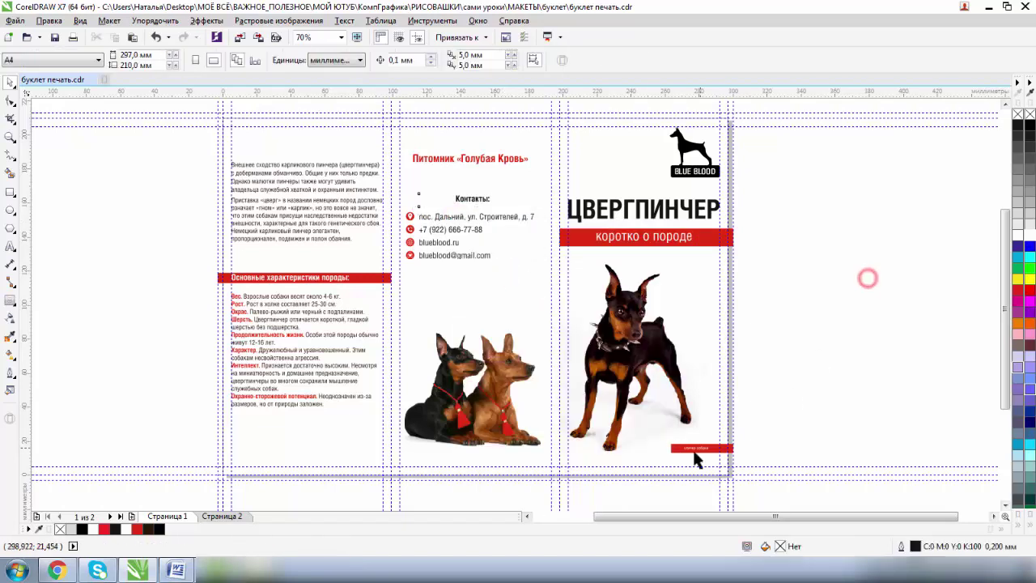
- Check the small caption at the foot of the cover and convert the BLUE BLOOD logo group to curves
{"action": "left_click", "coordinate": [694, 453]}
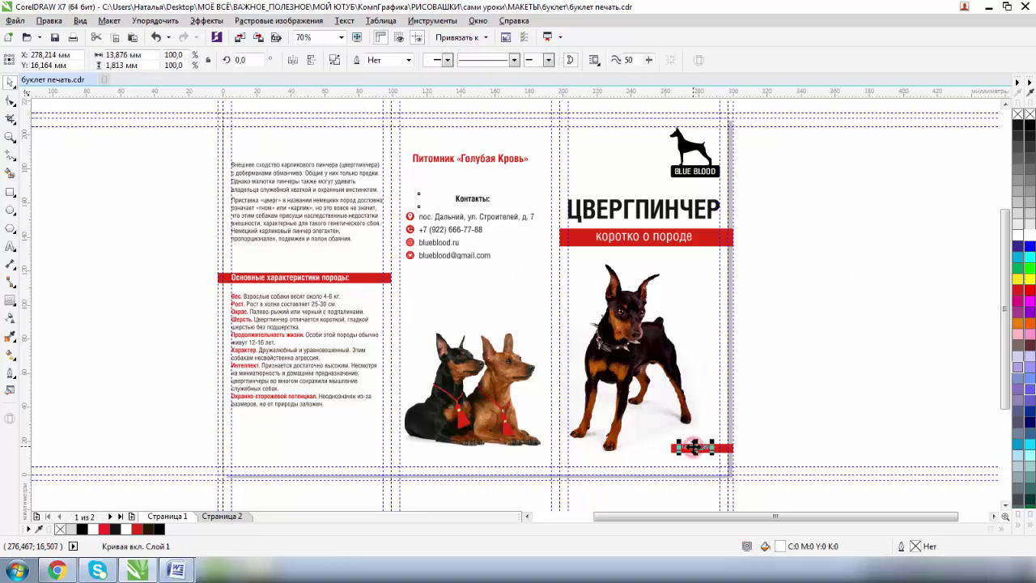
{"action": "left_click", "coordinate": [683, 182]}
{"action": "right_click", "coordinate": [682, 178]}
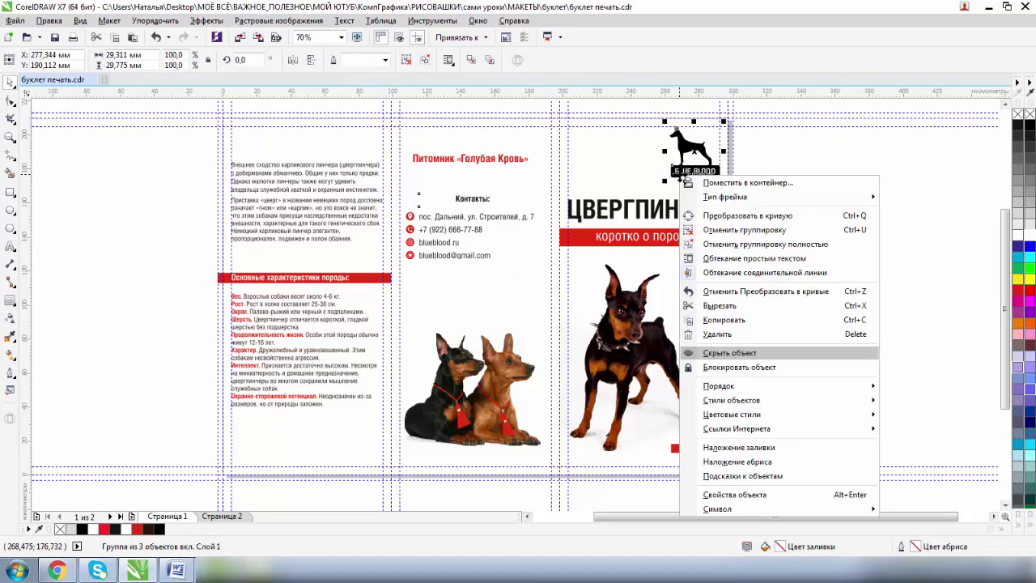
{"action": "left_click", "coordinate": [709, 216]}
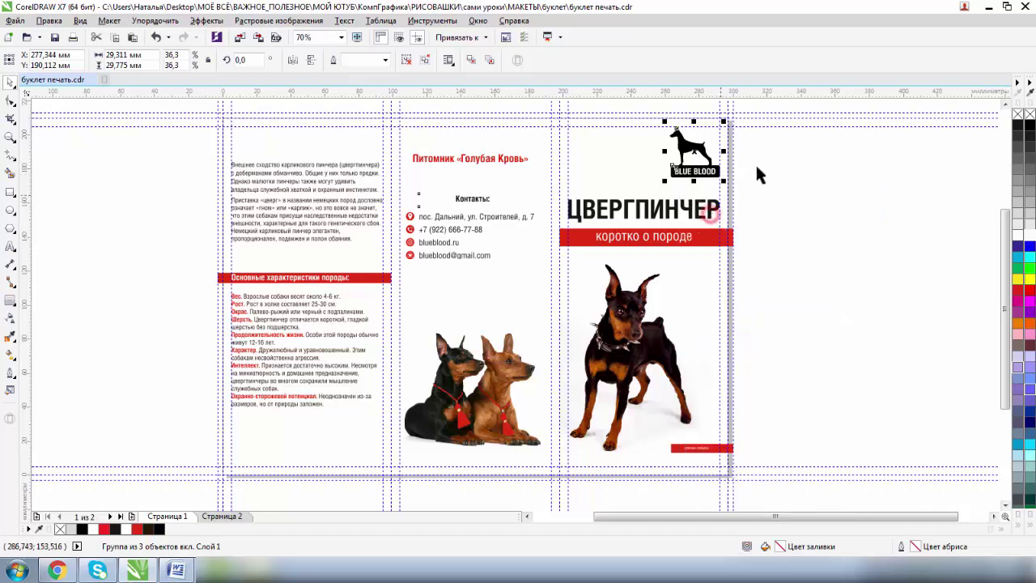
{"action": "left_click", "coordinate": [779, 167]}
- Go to Page 2 and inspect its text groups for text not yet converted to curves
{"action": "left_click", "coordinate": [234, 516]}
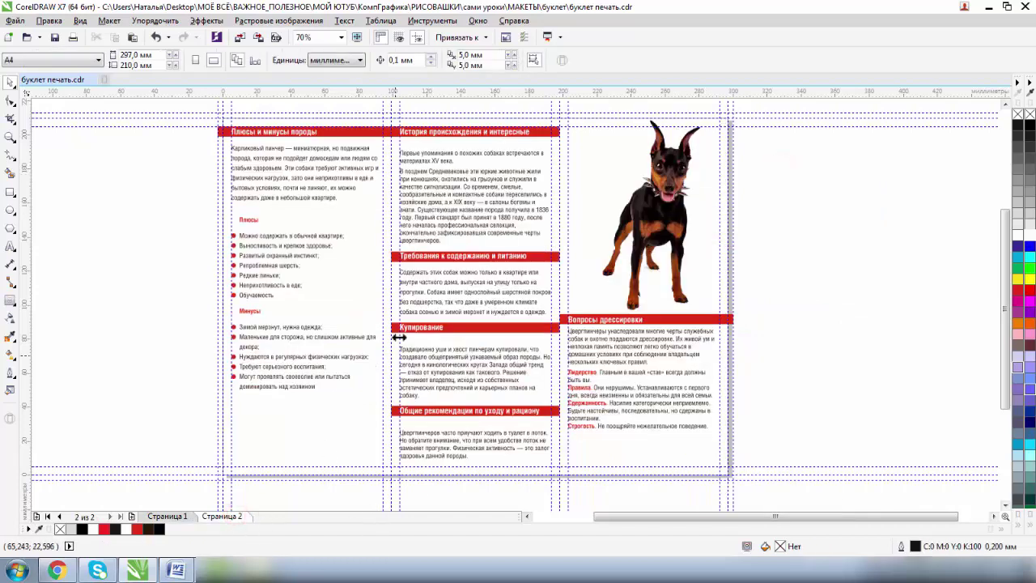
{"action": "left_click", "coordinate": [264, 293]}
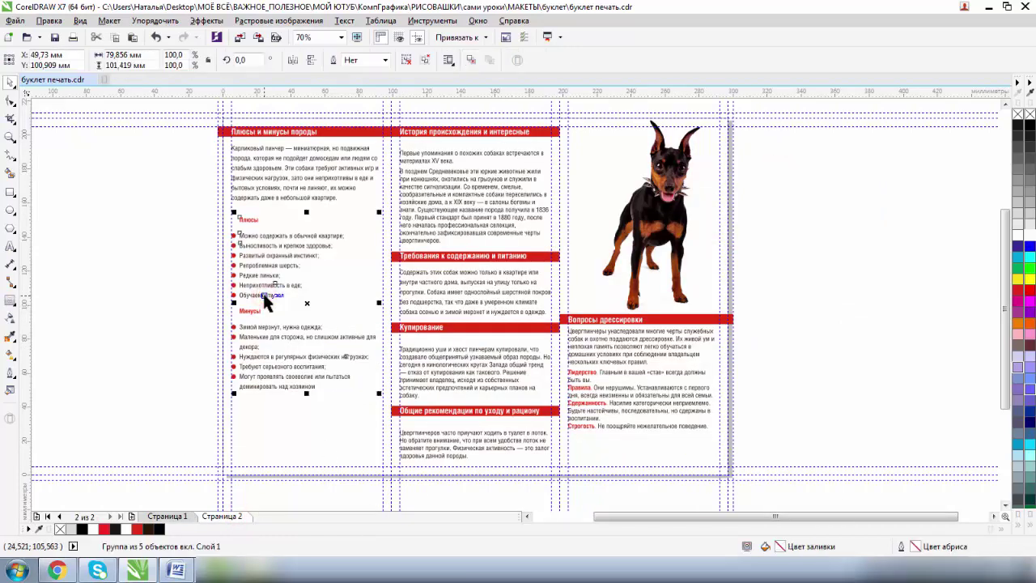
{"action": "left_click", "coordinate": [175, 186]}
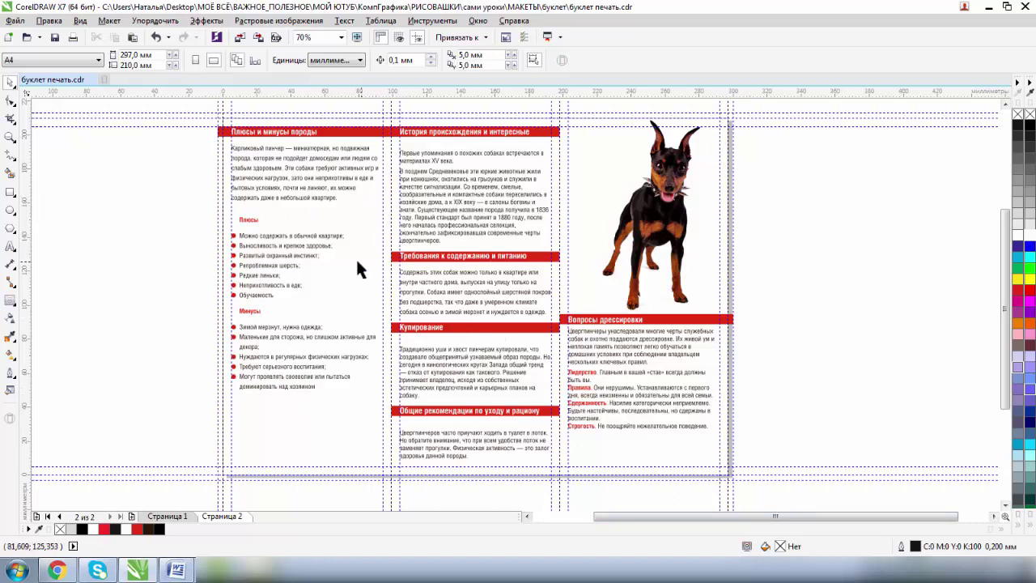
{"action": "left_click", "coordinate": [248, 233]}
{"action": "key", "text": "Tab"}
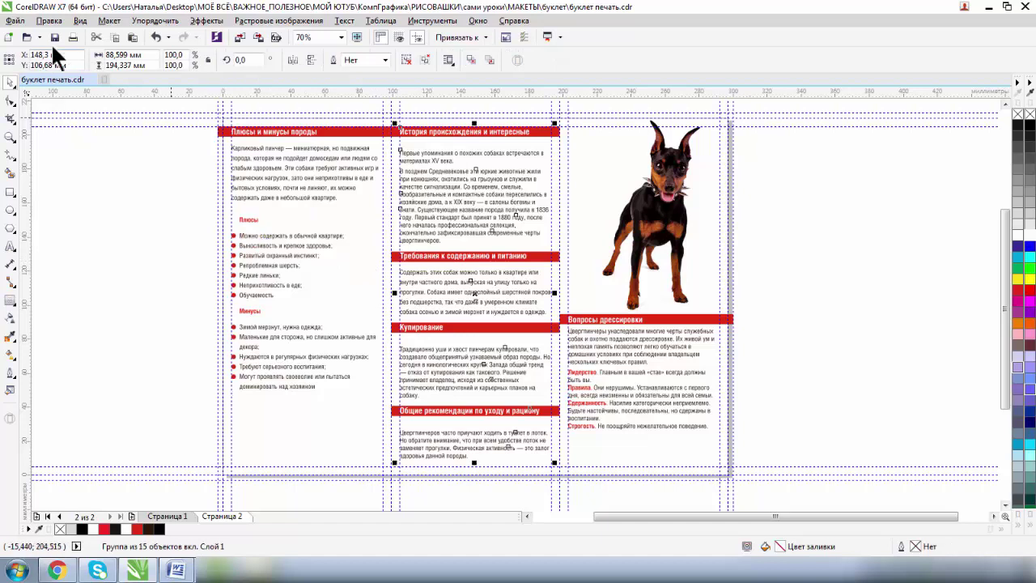
- Recheck the text statistics and the colour modes of the embedded bitmaps in the document properties
{"action": "left_click", "coordinate": [17, 21]}
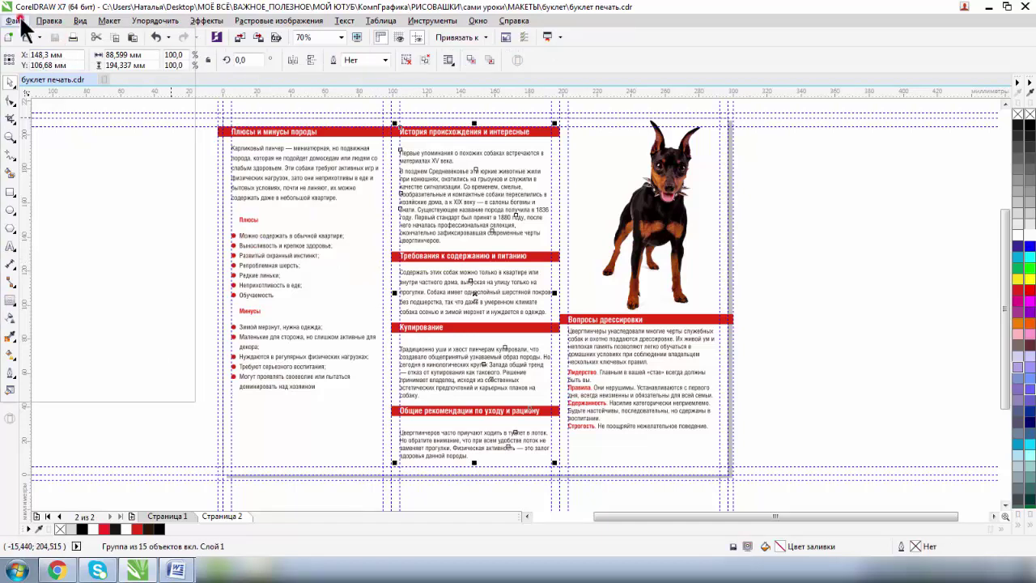
{"action": "left_click", "coordinate": [48, 377]}
{"action": "left_click_drag", "start_coordinate": [627, 348], "coordinate": [632, 429]}
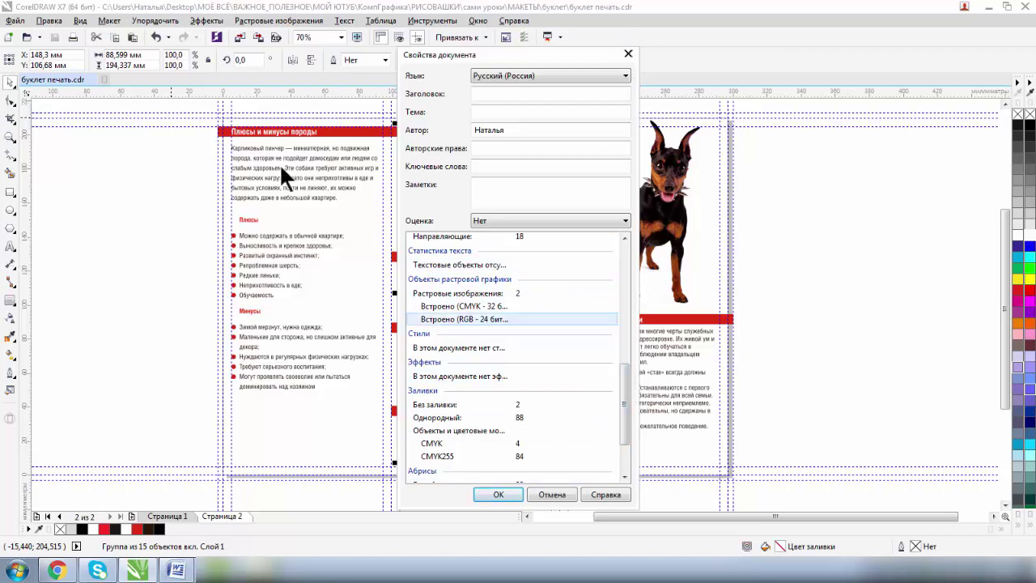
{"action": "left_click", "coordinate": [627, 54]}
- Ungroup the dog image on Page 2 completely and select its bitmap to check the colour mode
{"action": "left_click", "coordinate": [672, 187]}
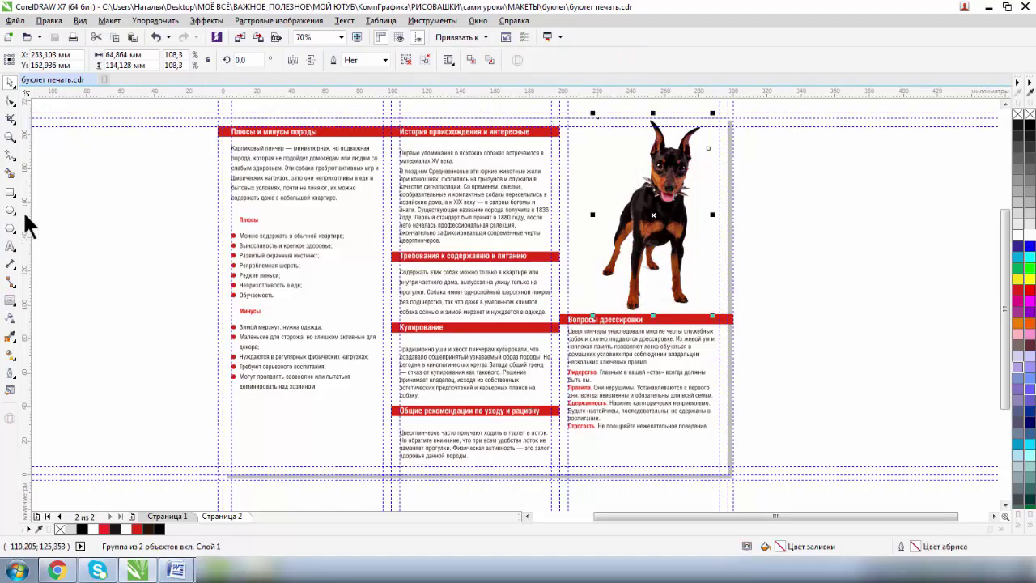
{"action": "left_click", "coordinate": [9, 139]}
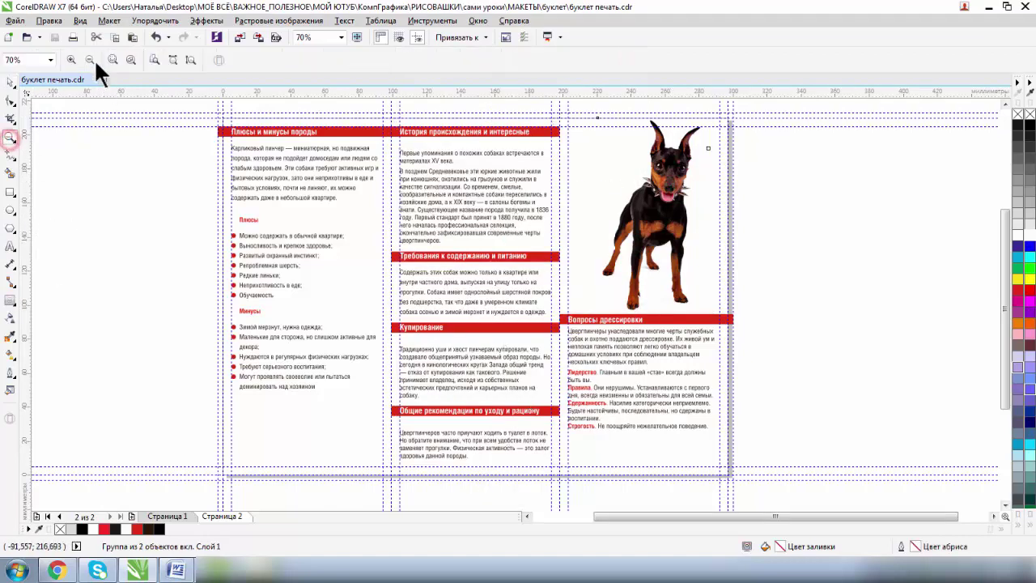
{"action": "left_click", "coordinate": [89, 58]}
{"action": "left_click", "coordinate": [89, 58]}
{"action": "left_click_drag", "start_coordinate": [344, 191], "coordinate": [620, 361]}
{"action": "left_click", "coordinate": [10, 81]}
{"action": "left_click", "coordinate": [97, 237]}
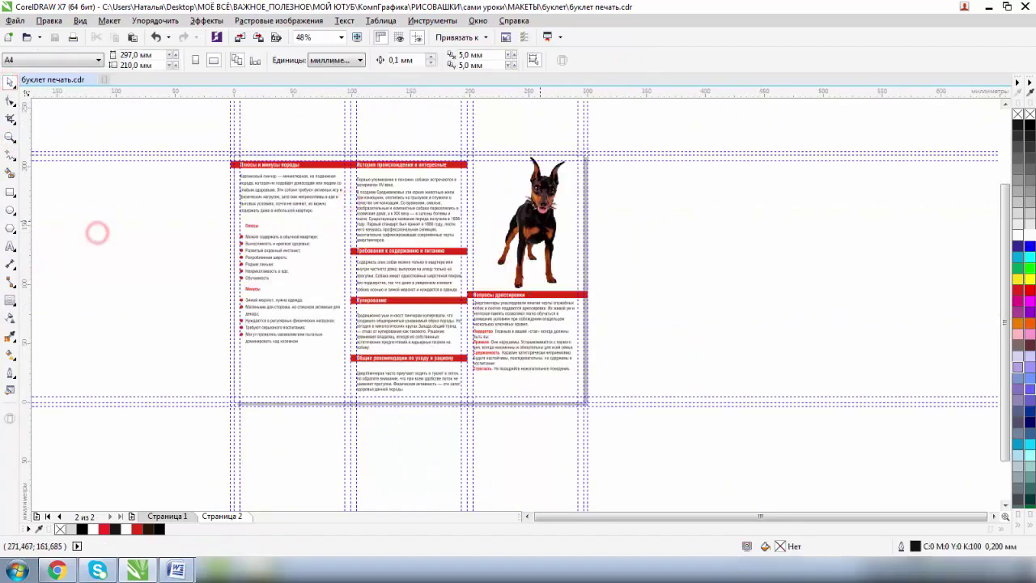
{"action": "left_click", "coordinate": [536, 223]}
{"action": "left_click", "coordinate": [154, 36]}
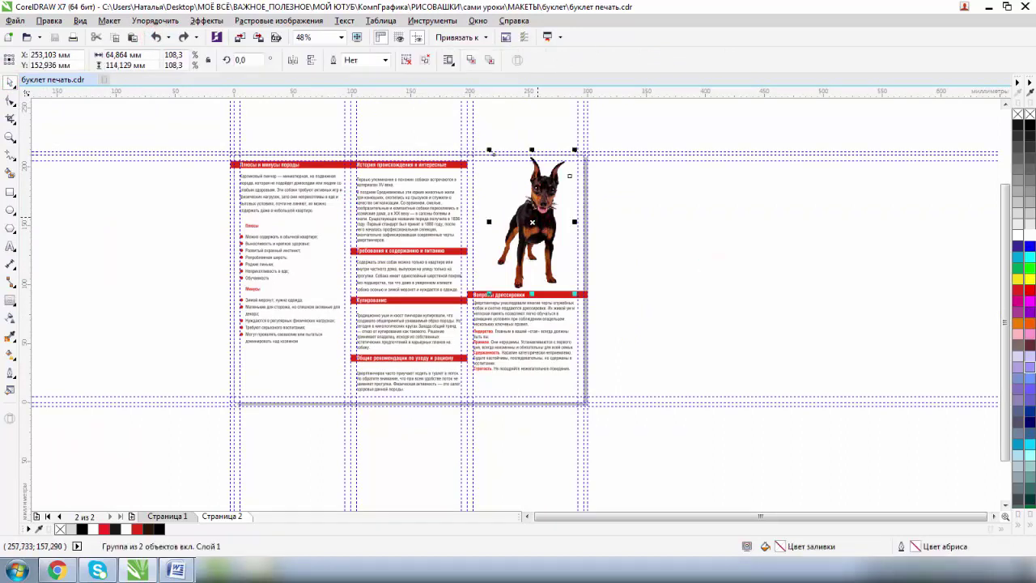
{"action": "left_click", "coordinate": [427, 57]}
{"action": "left_click", "coordinate": [689, 248]}
{"action": "key", "text": "Tab"}
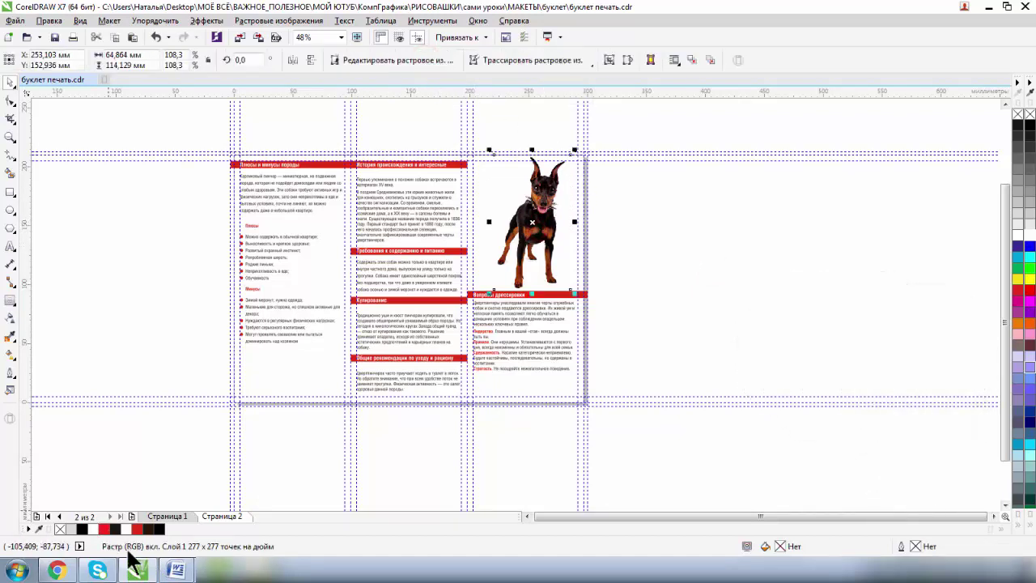
- Select both dog image objects on Page 2 and convert them into one 300 dpi CMYK (32-bit) bitmap with anti-aliasing
{"action": "left_click", "coordinate": [689, 239]}
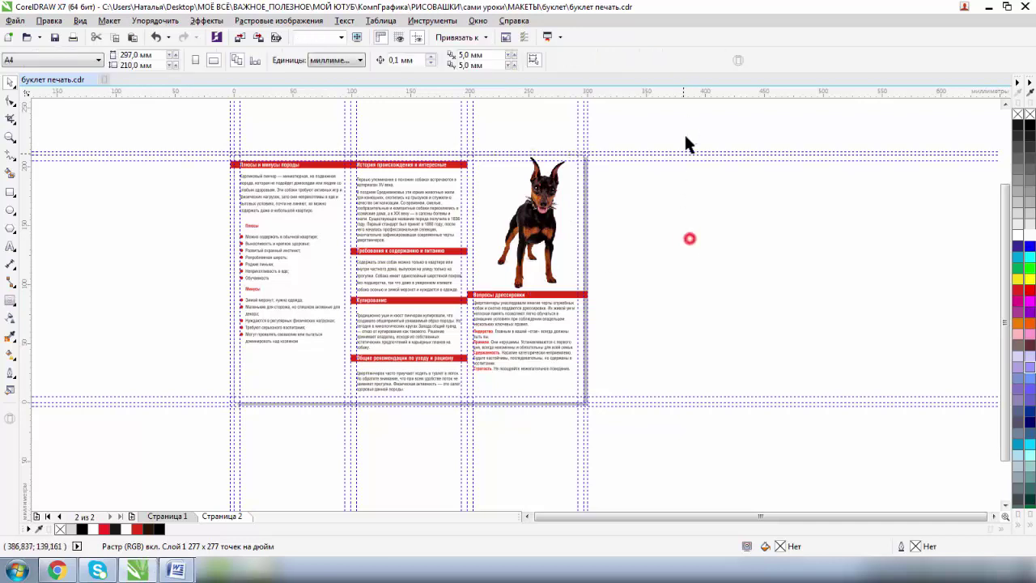
{"action": "left_click_drag", "start_coordinate": [686, 121], "coordinate": [478, 302]}
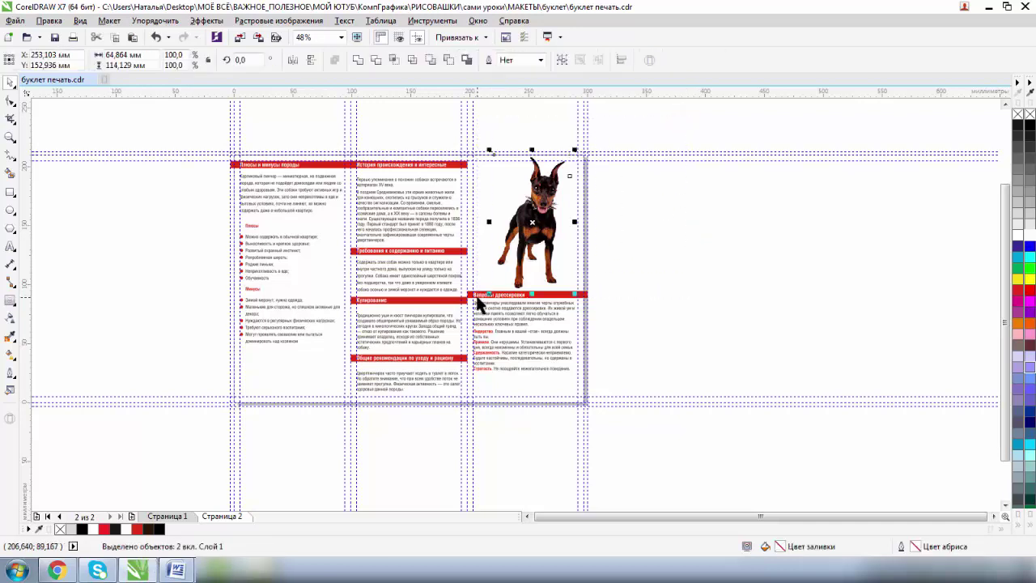
{"action": "left_click", "coordinate": [277, 22]}
{"action": "left_click", "coordinate": [281, 37]}
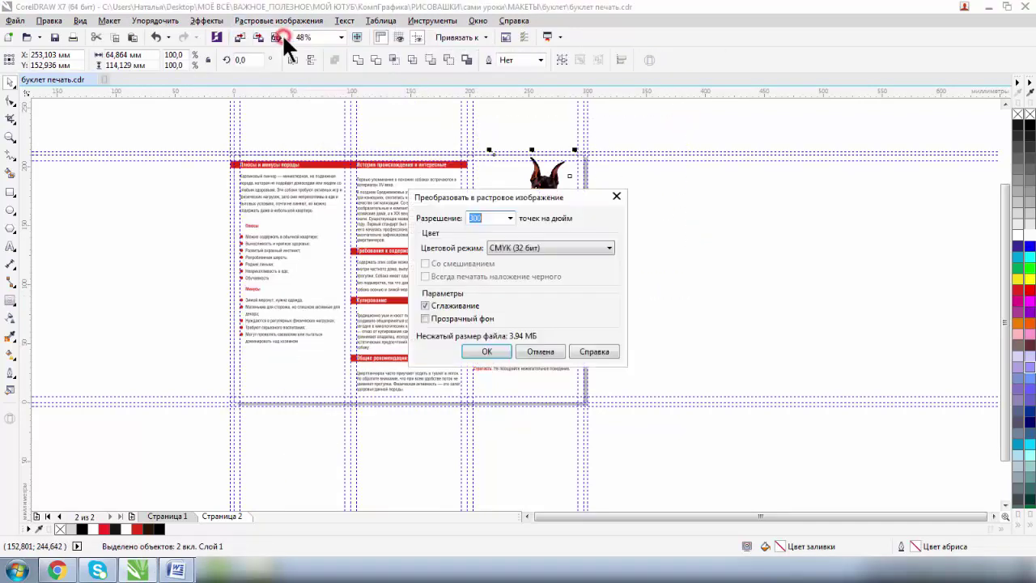
{"action": "left_click", "coordinate": [489, 350]}
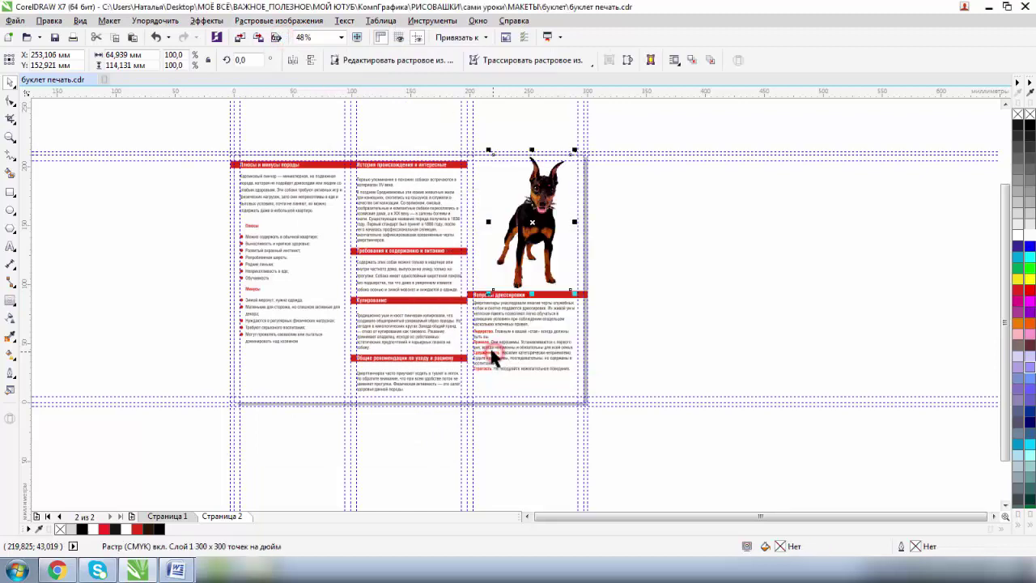
- Verify the bitmap colour modes, text statistics, fills and outlines in the document properties
{"action": "left_click", "coordinate": [15, 20]}
{"action": "left_click", "coordinate": [36, 374]}
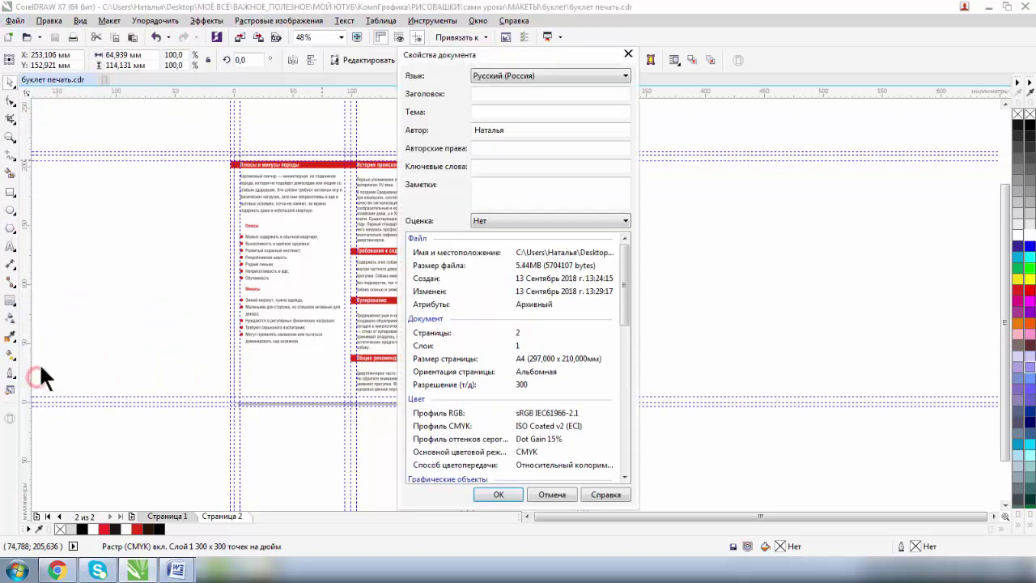
{"action": "left_click_drag", "start_coordinate": [626, 268], "coordinate": [624, 421]}
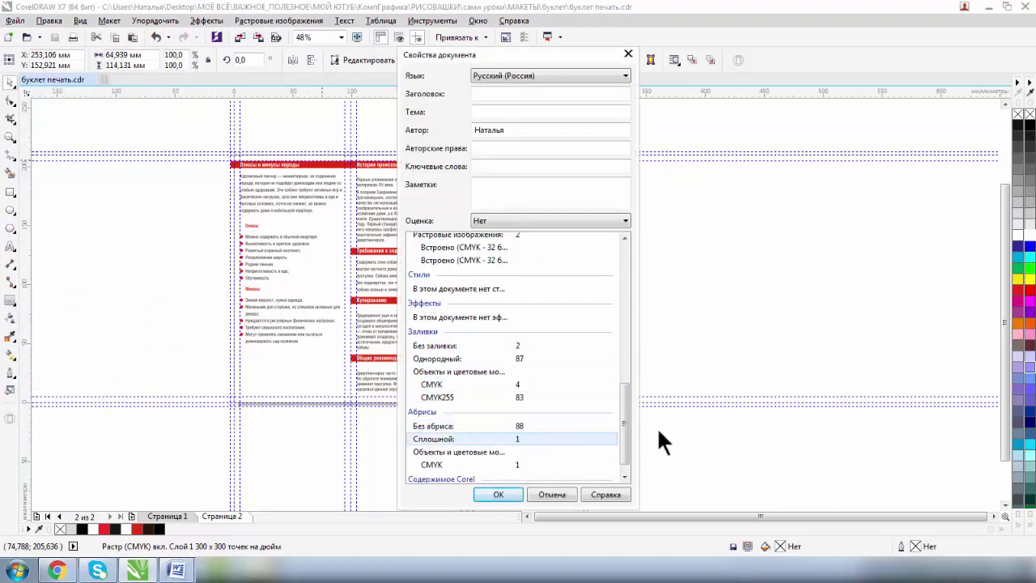
{"action": "left_click_drag", "start_coordinate": [625, 416], "coordinate": [621, 387]}
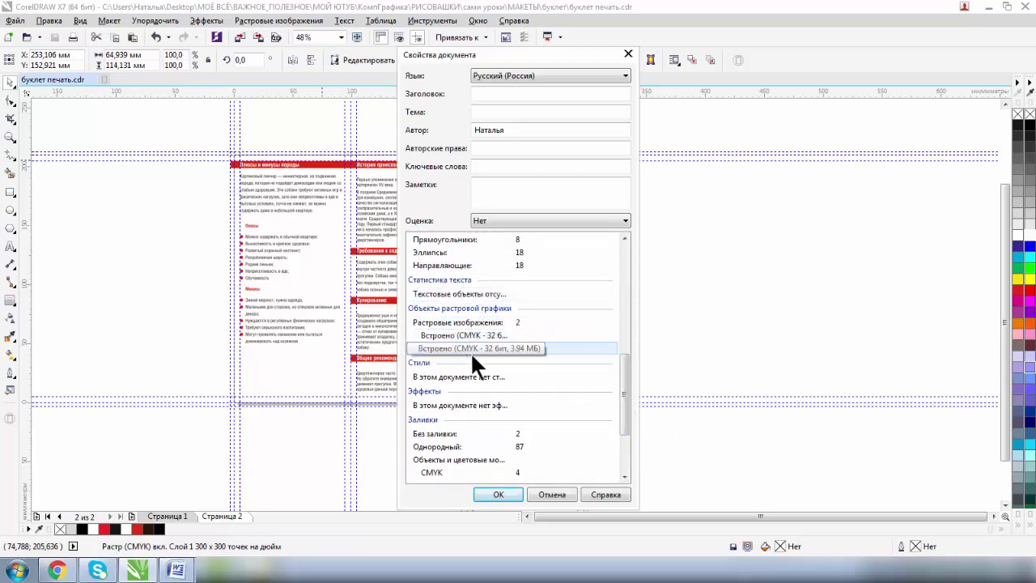
{"action": "left_click", "coordinate": [496, 495]}
- Group all the objects on Page 2
{"action": "left_click", "coordinate": [664, 267]}
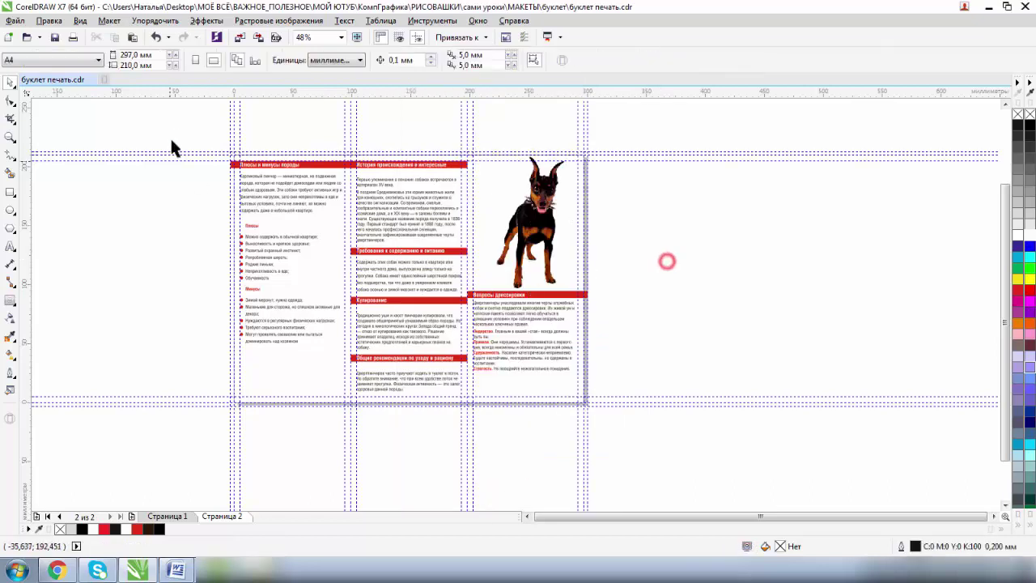
{"action": "left_click_drag", "start_coordinate": [176, 120], "coordinate": [793, 445]}
{"action": "left_click", "coordinate": [562, 60]}
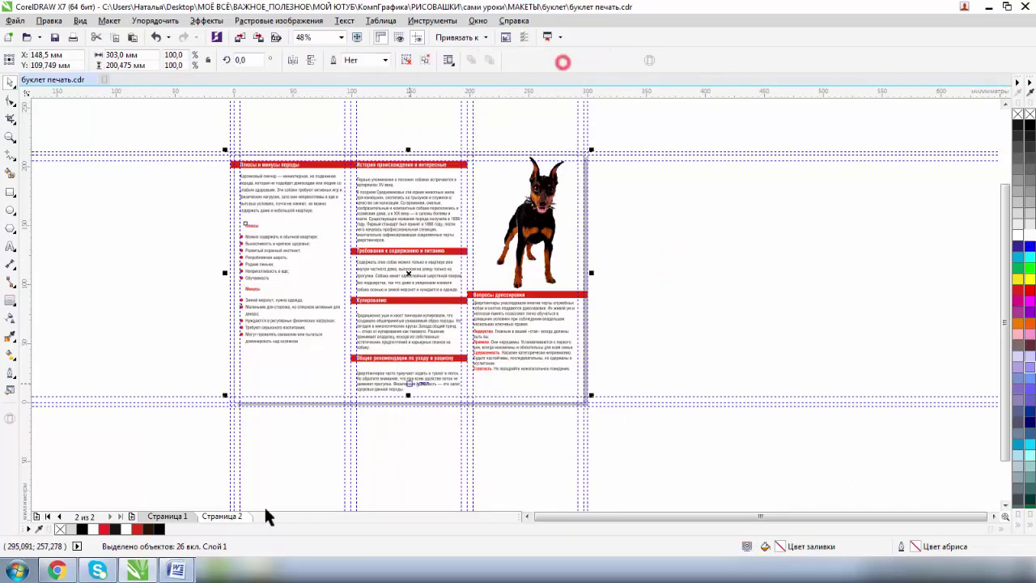
- Return to Page 1 and group all of its objects
{"action": "left_click", "coordinate": [188, 518]}
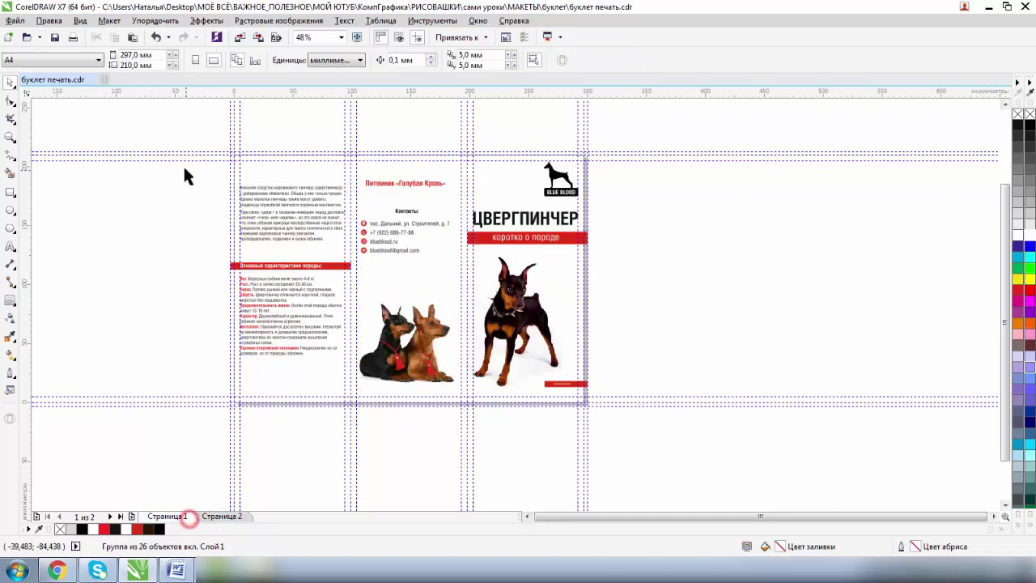
{"action": "left_click_drag", "start_coordinate": [190, 132], "coordinate": [726, 453]}
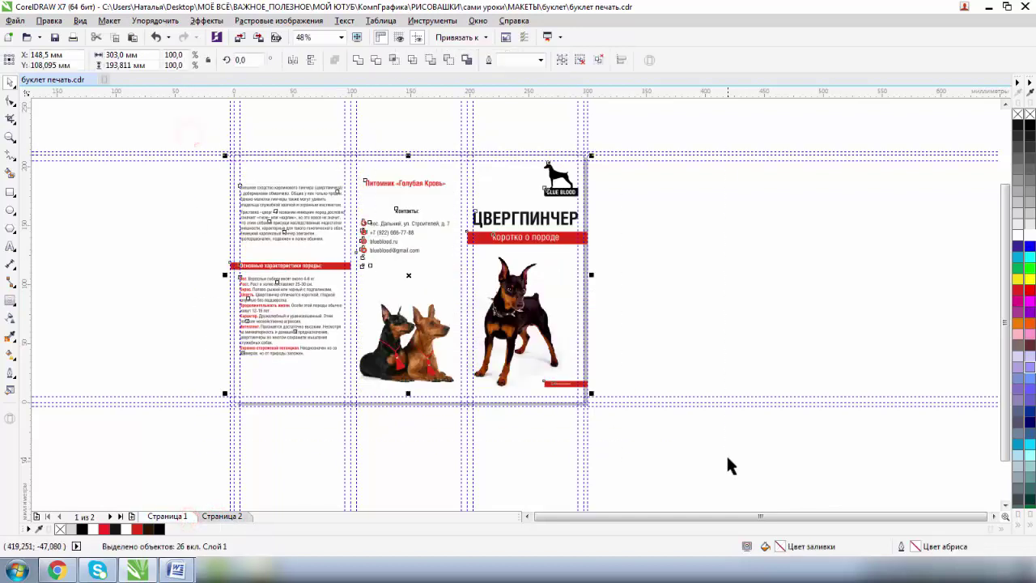
{"action": "left_click", "coordinate": [561, 60]}
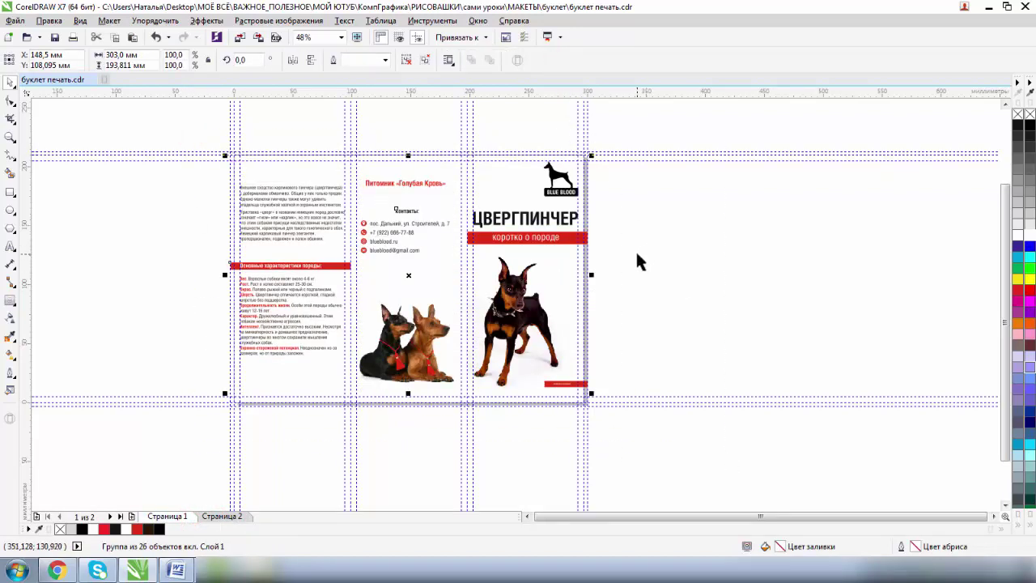